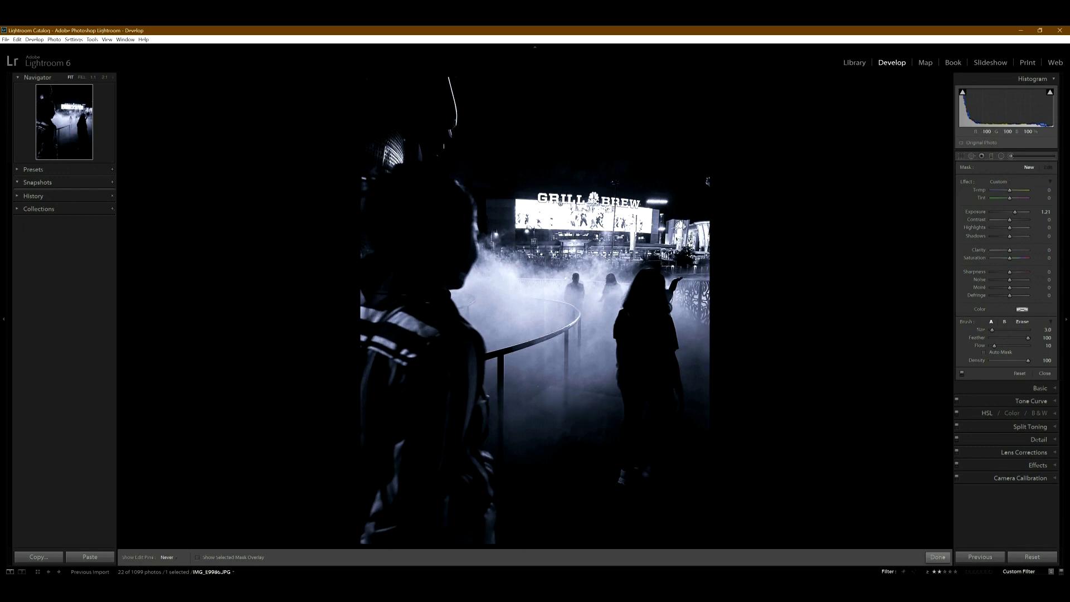
Step: Inspect the foreground silhouette, railing and mist in IMG_E9986.JPG at 1:1, then return to the full-photo view
{"action": "key", "text": "z"}
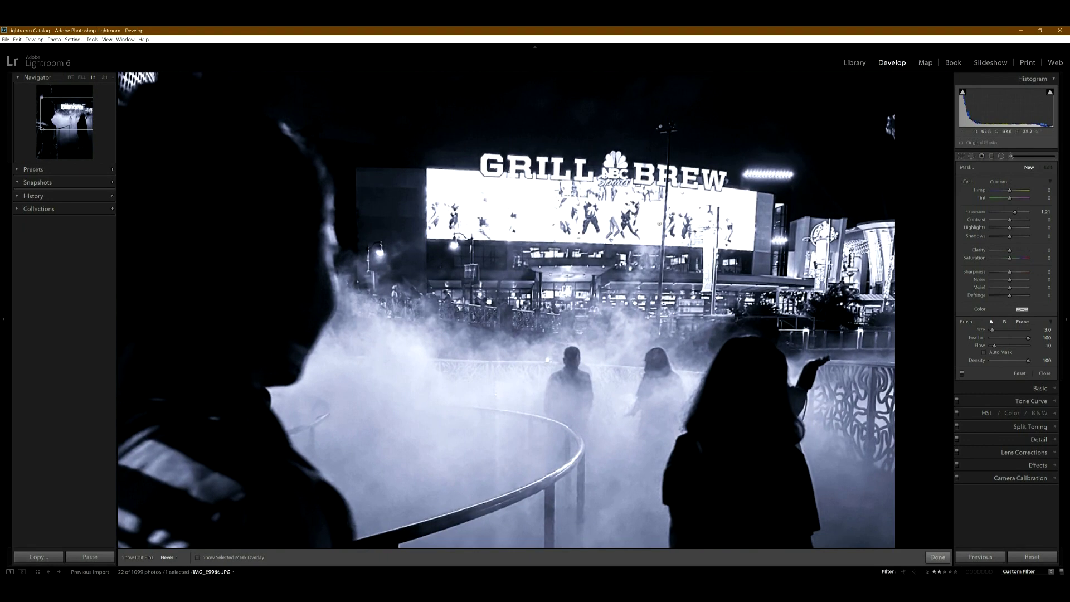
{"action": "scroll", "coordinate": [623, 251], "scroll_direction": "down", "scroll_amount": 3}
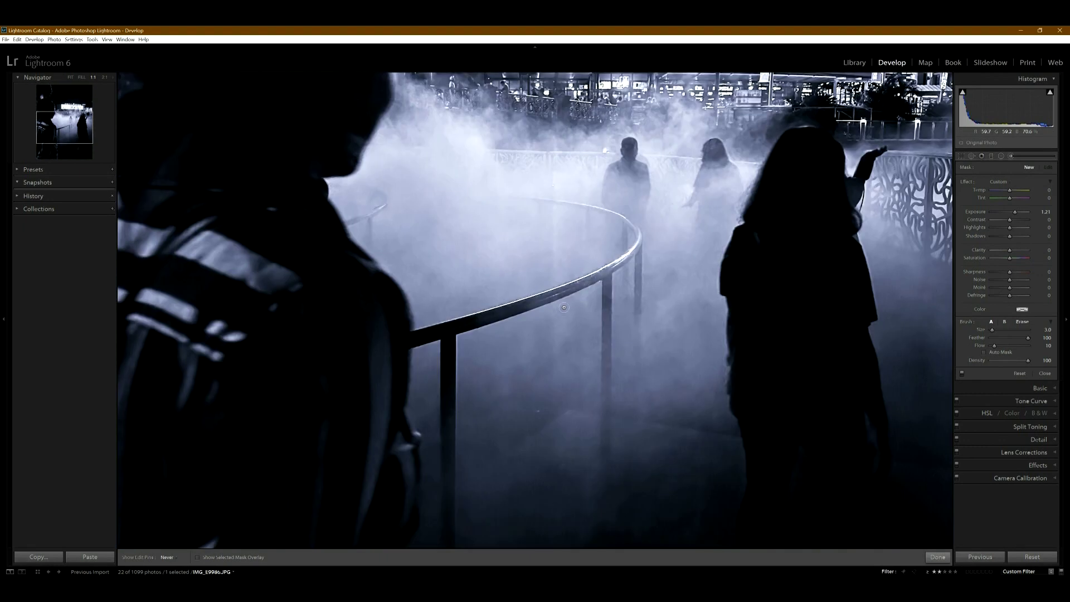
{"action": "key", "text": "z"}
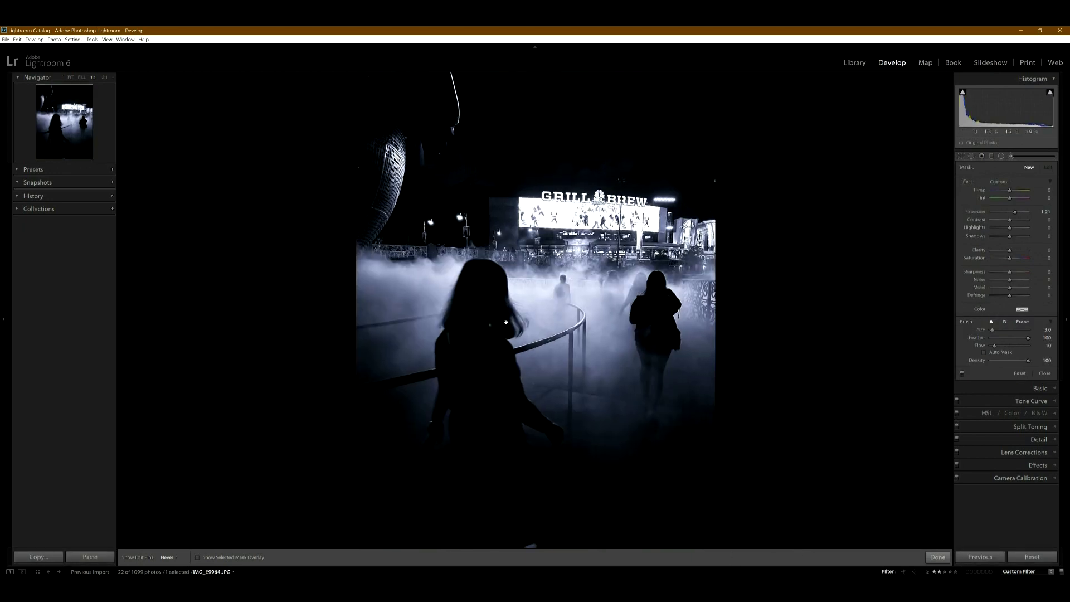
Step: Examine the long-haired silhouette and the figures in the mist in IMG_E9984.JPG at 1:1 magnification
{"action": "key", "text": "z"}
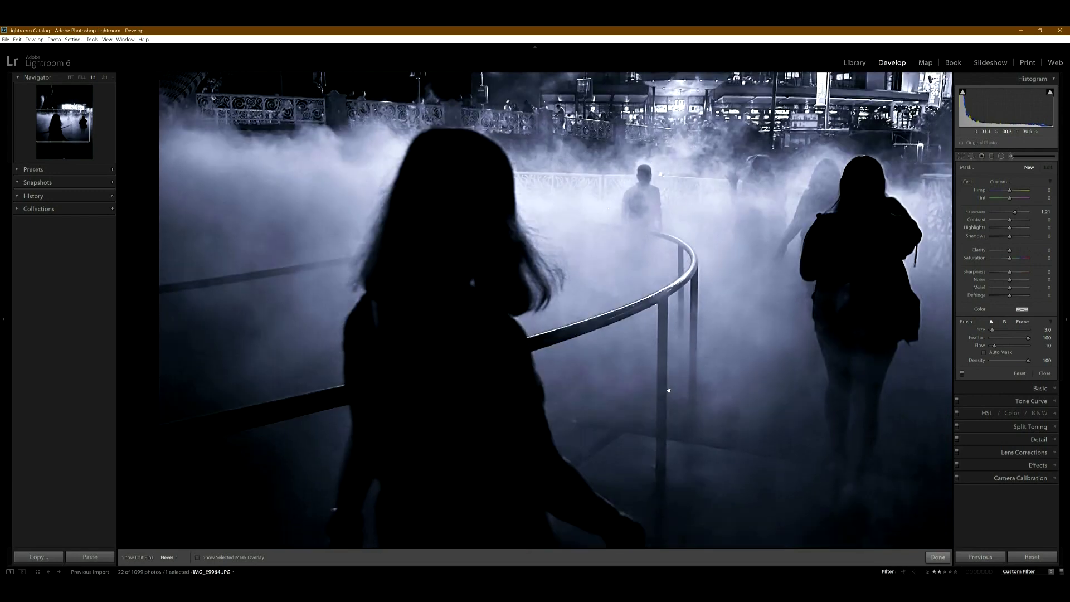
{"action": "left_click_drag", "start_coordinate": [669, 390], "coordinate": [622, 348]}
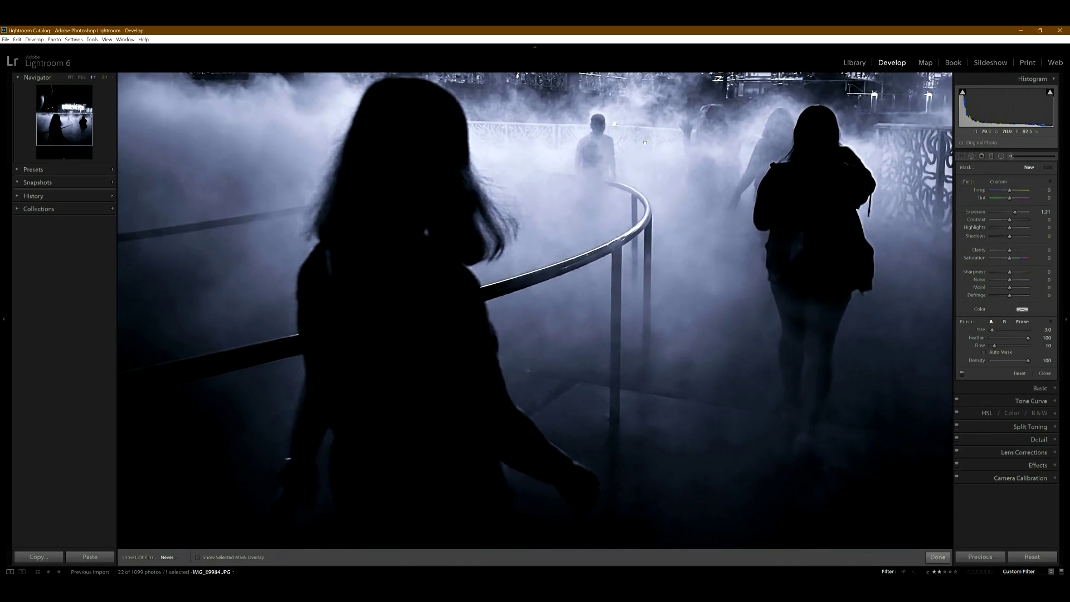
{"action": "left_click_drag", "start_coordinate": [645, 143], "coordinate": [601, 234]}
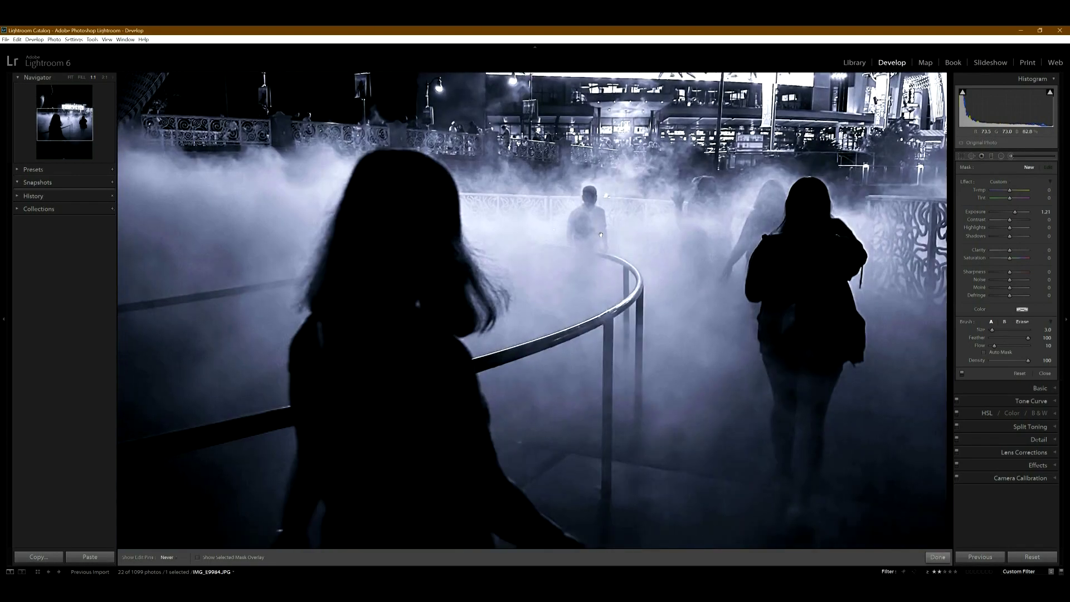
{"action": "scroll", "coordinate": [601, 235], "scroll_direction": "down", "scroll_amount": 3}
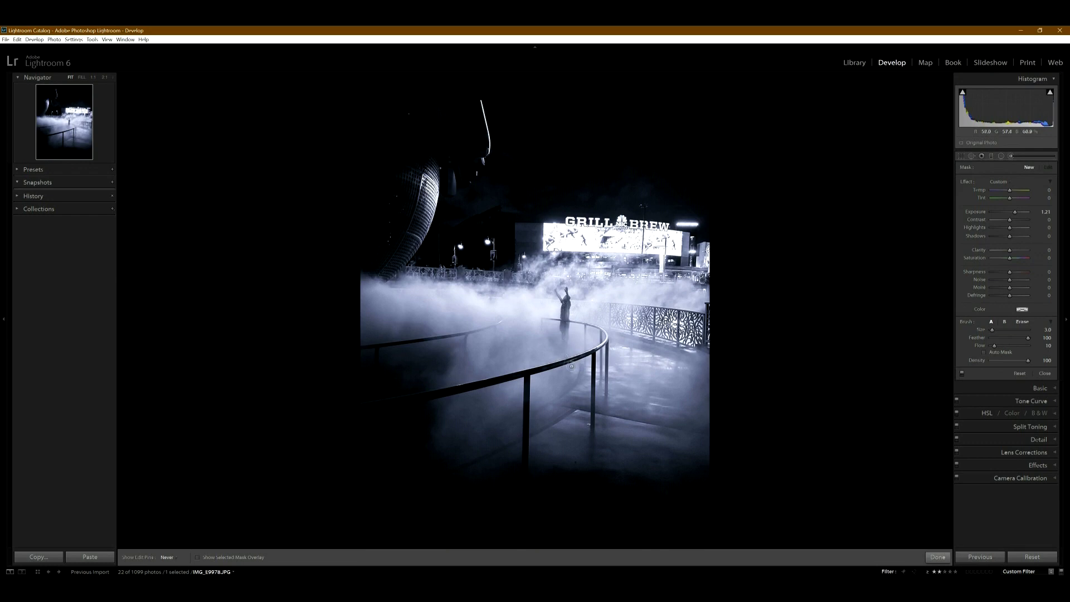
Step: Examine the figure with raised arms, the curved railing and the lit sign in IMG_E9978.JPG at 1:1
{"action": "key", "text": "z"}
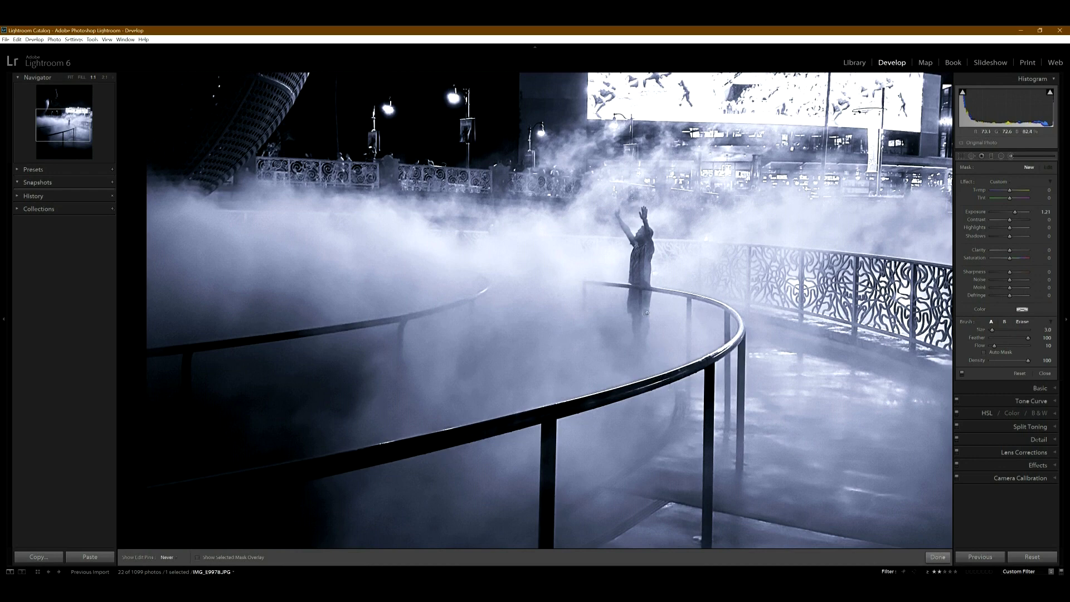
{"action": "scroll", "coordinate": [621, 395], "scroll_direction": "down", "scroll_amount": 3}
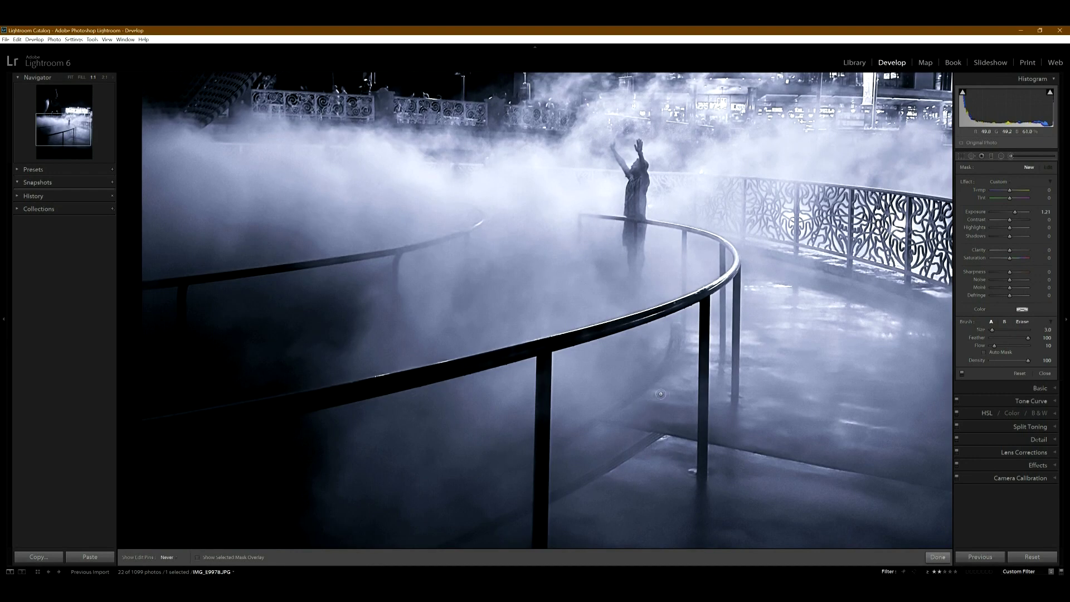
{"action": "left_click_drag", "start_coordinate": [639, 311], "coordinate": [601, 338]}
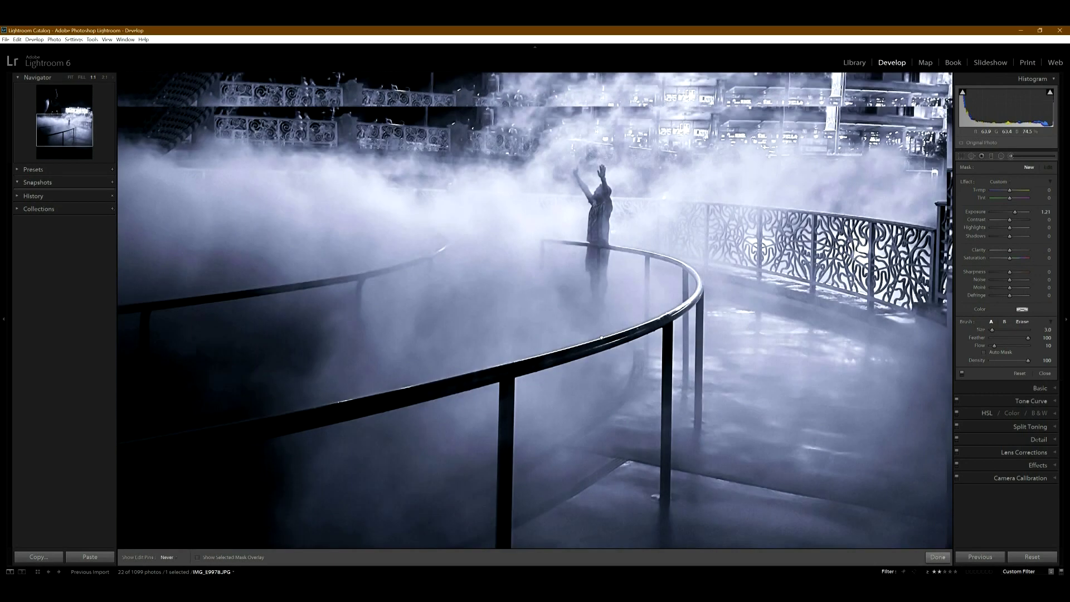
{"action": "scroll", "coordinate": [602, 337], "scroll_direction": "up", "scroll_amount": 5}
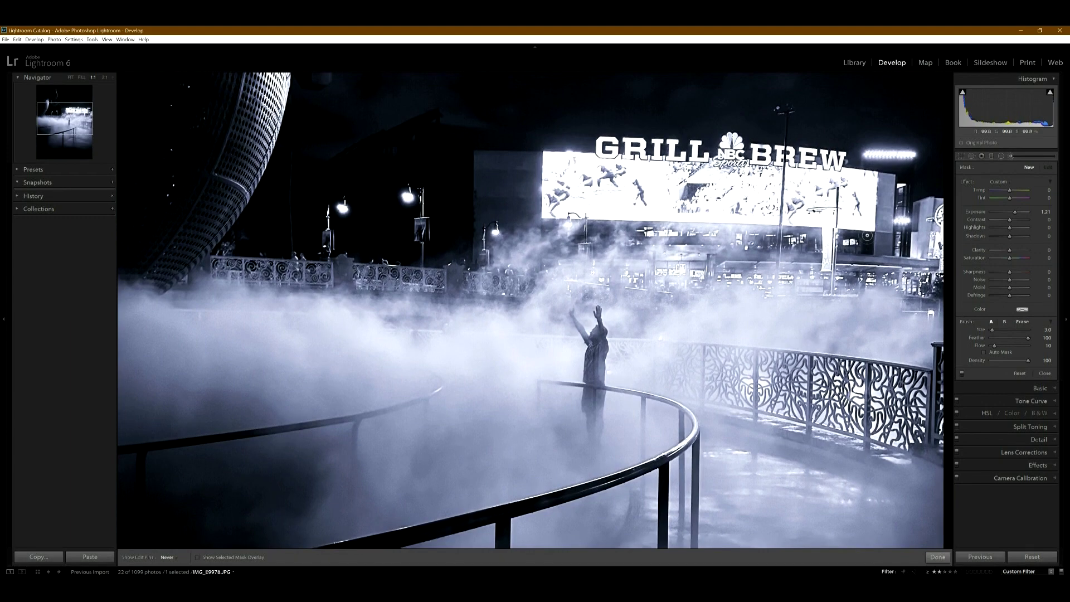
Step: Go through IMG_E9967.JPG, IMG_E9968.JPG and IMG_E9970.JPG at 1:1, examining the figures in the fog behind the railing
{"action": "key", "text": "Left"}
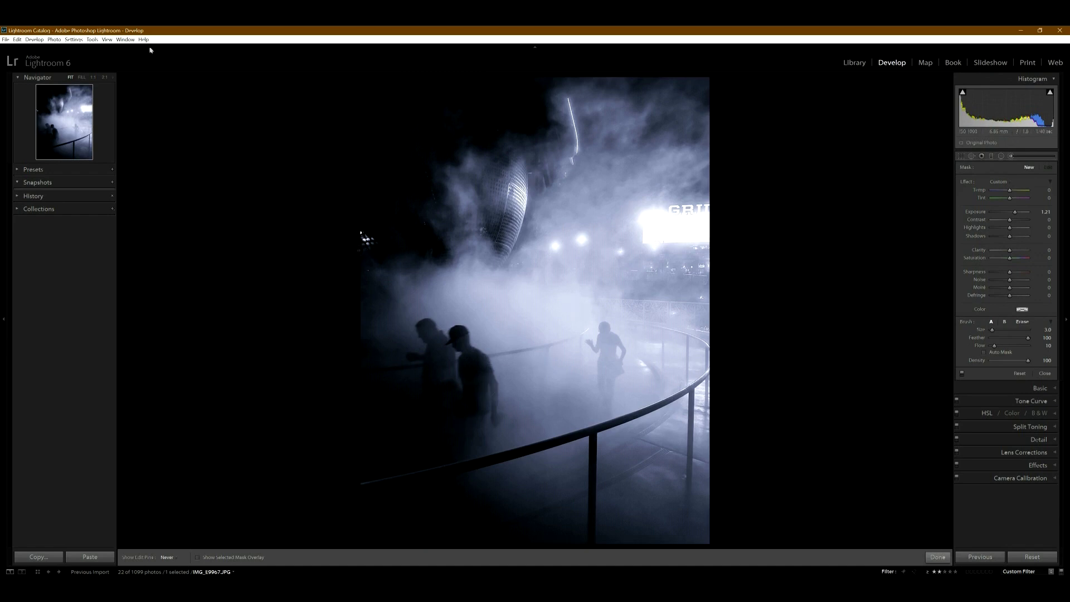
{"action": "key", "text": "z"}
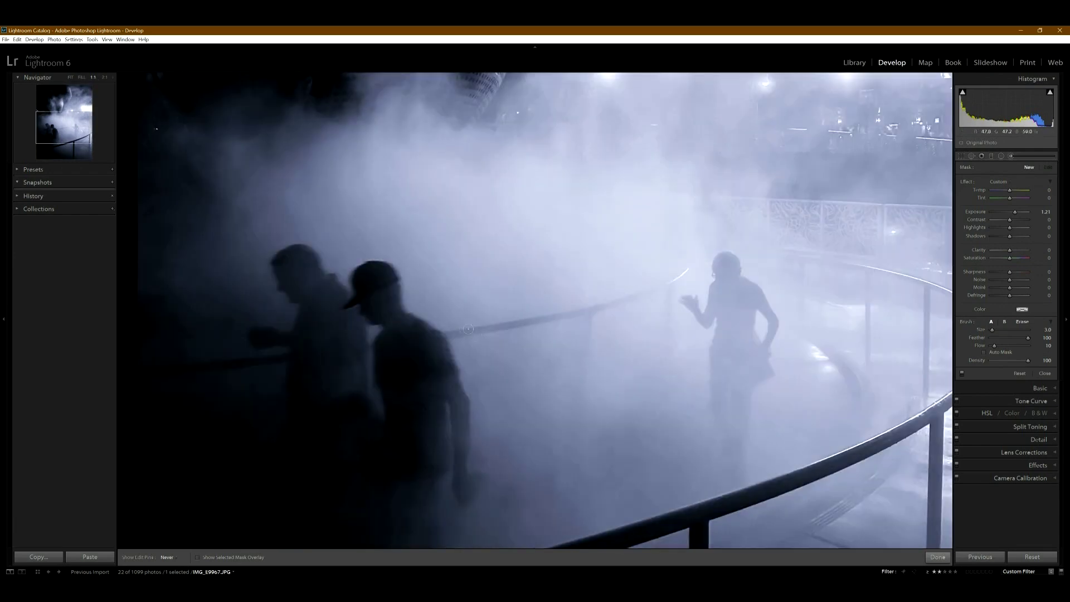
{"action": "left_click_drag", "start_coordinate": [608, 358], "coordinate": [588, 307]}
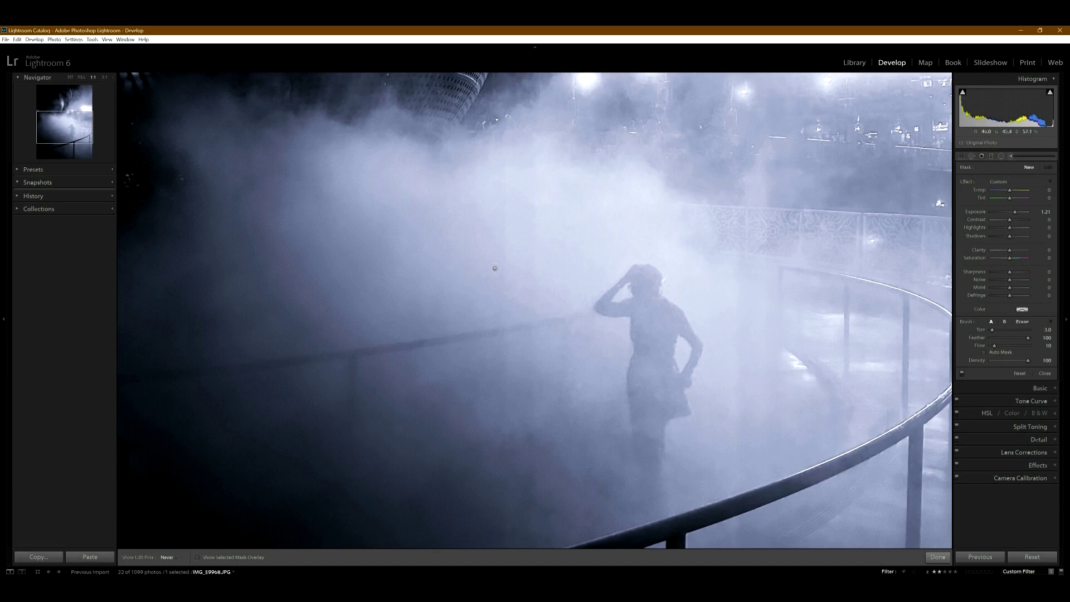
{"action": "left_click_drag", "start_coordinate": [511, 283], "coordinate": [509, 223]}
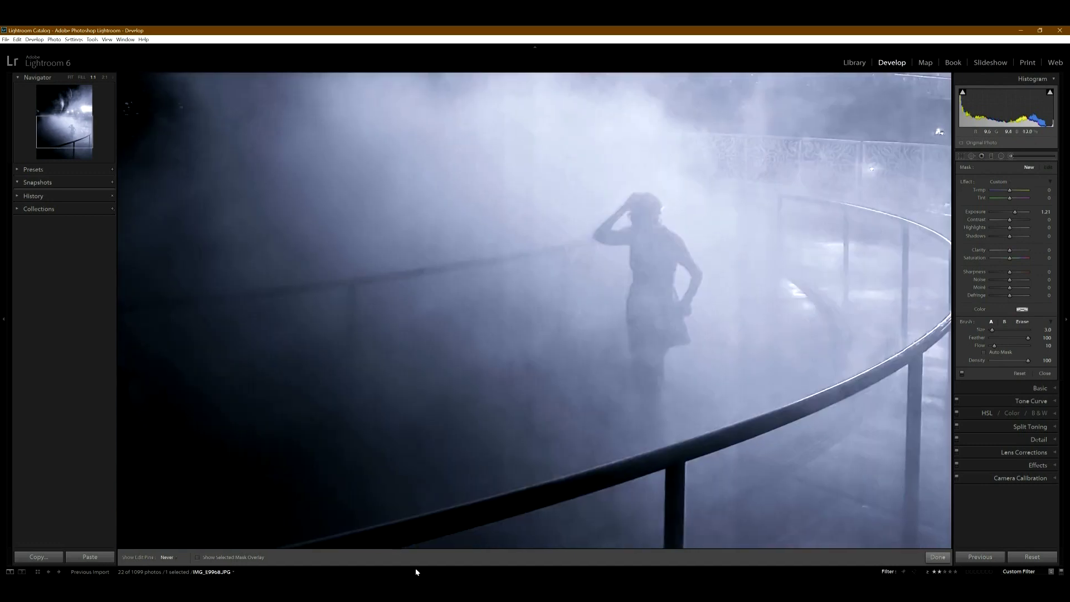
{"action": "key", "text": "Right"}
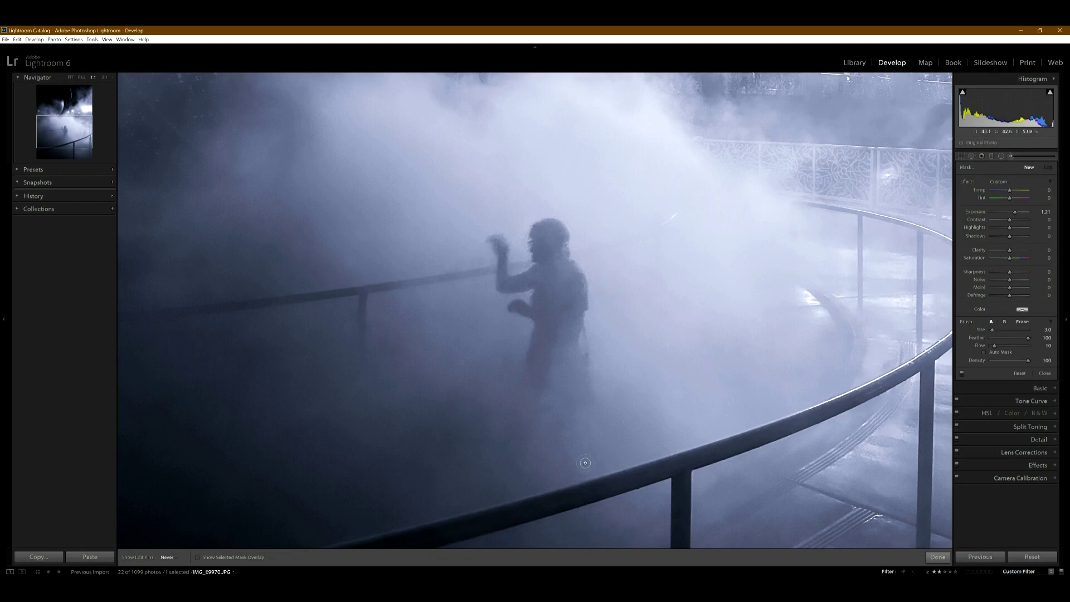
{"action": "left_click", "coordinate": [104, 78]}
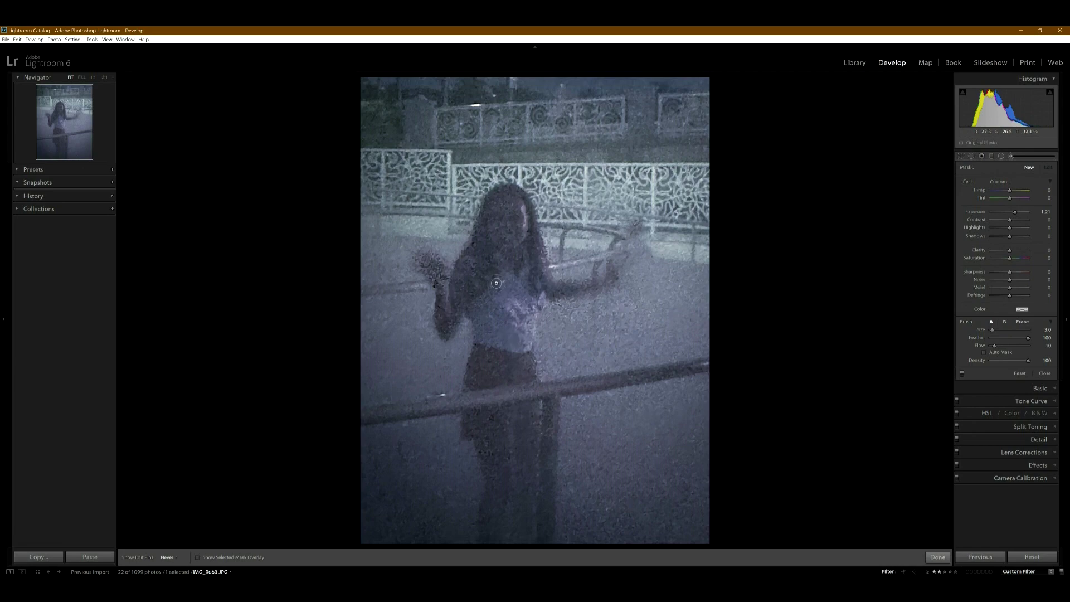
Step: Examine the grain on the woman and railing in IMG_9663.JPG at close magnification
{"action": "key", "text": "z"}
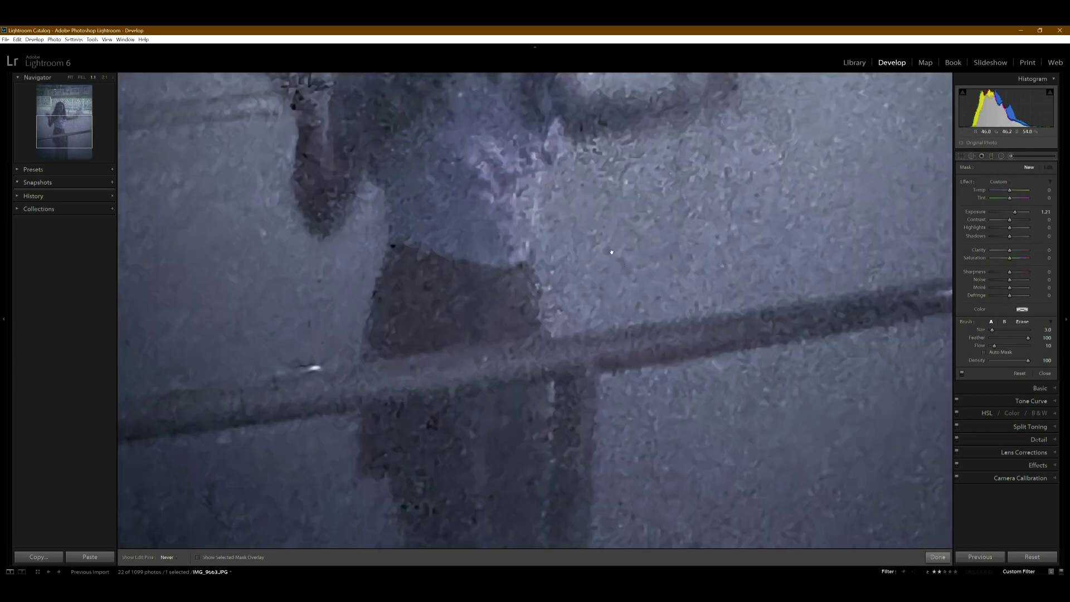
{"action": "left_click_drag", "start_coordinate": [611, 252], "coordinate": [598, 428]}
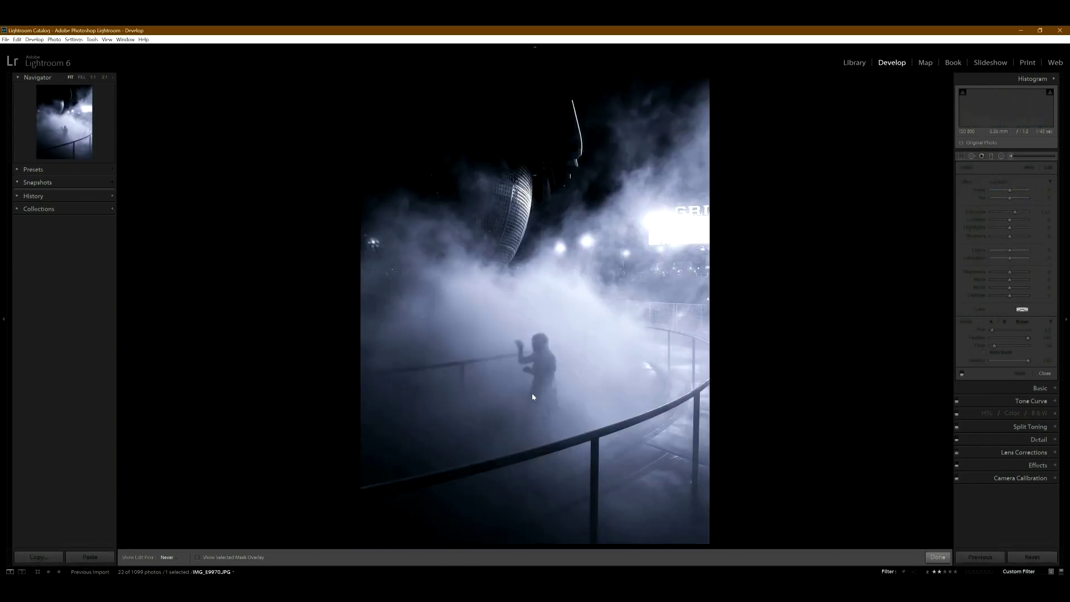
{"action": "key", "text": "Right"}
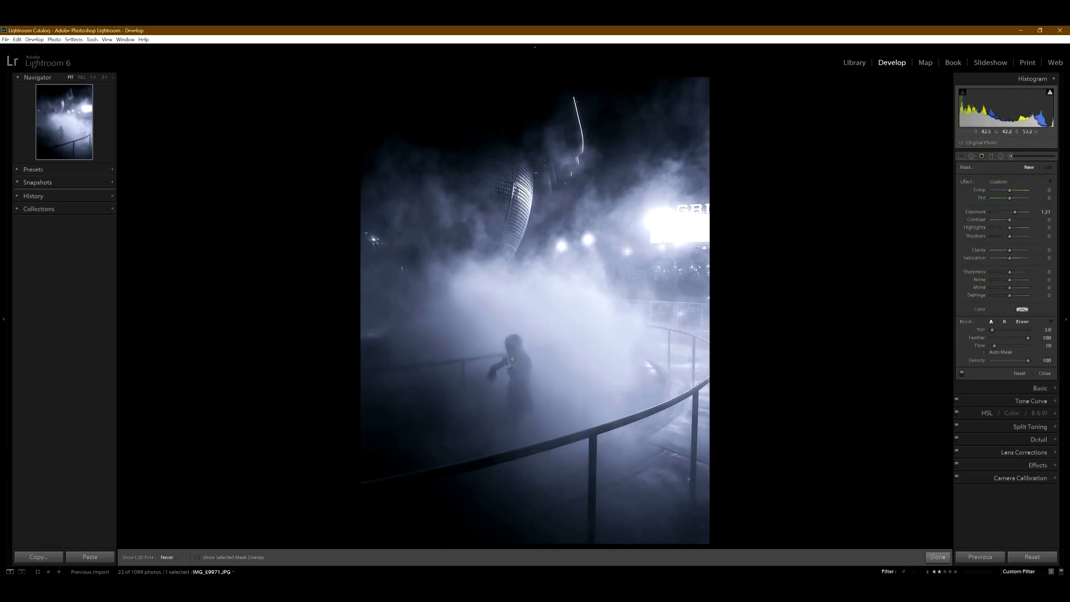
Step: Compare the lone foggy figure in IMG_E9971.JPG and IMG_E9970.JPG at 1:1
{"action": "left_click", "coordinate": [94, 77]}
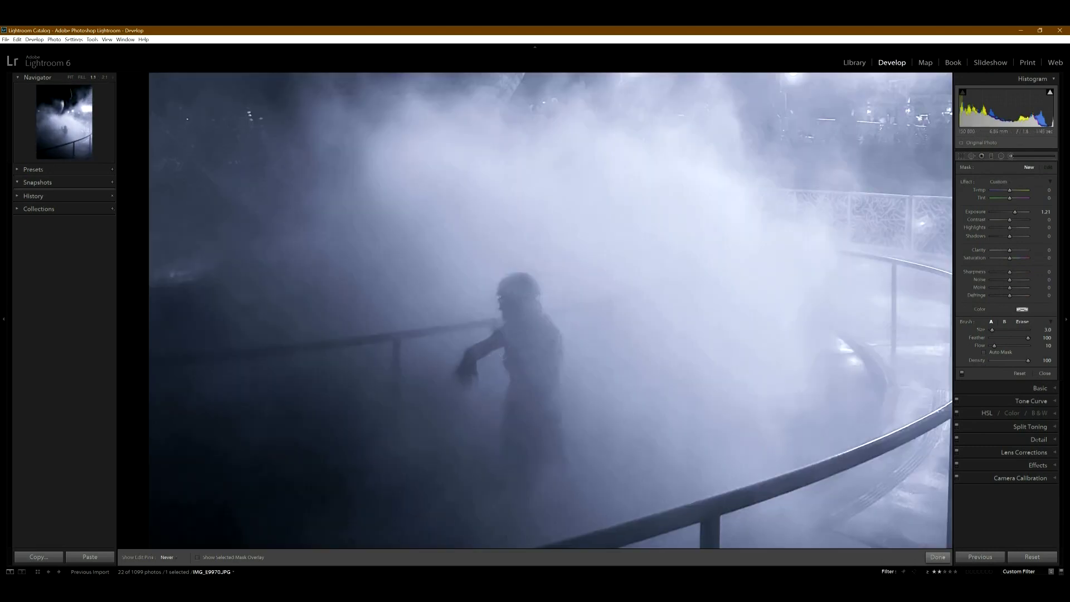
{"action": "key", "text": "Left"}
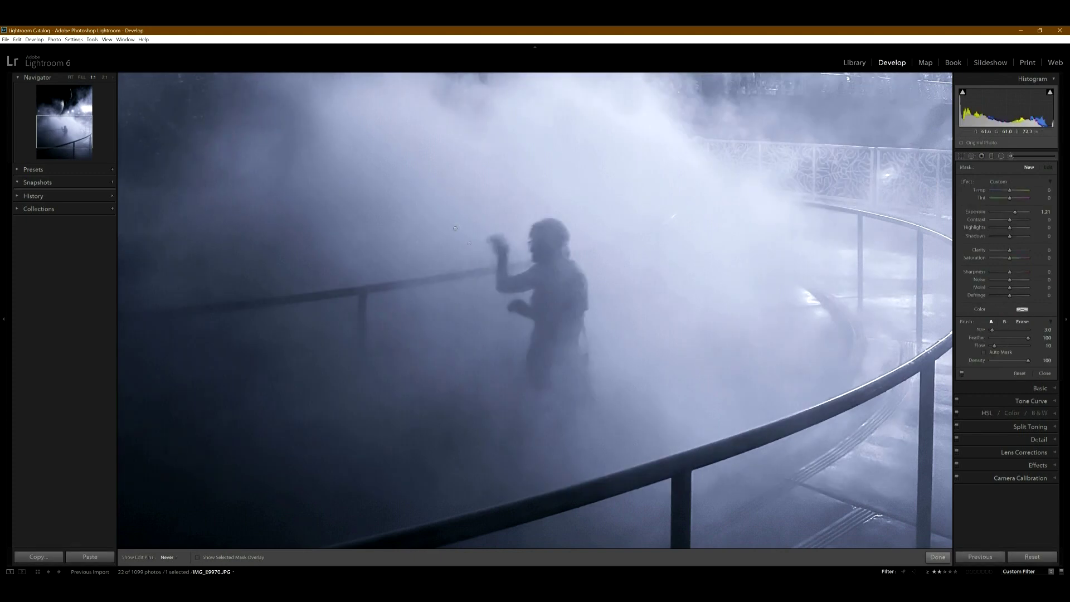
Step: Inspect the overlapping figures with outstretched arms in IMG_E9873.JPG at 1:1, then fit the photo in view again
{"action": "key", "text": "Left"}
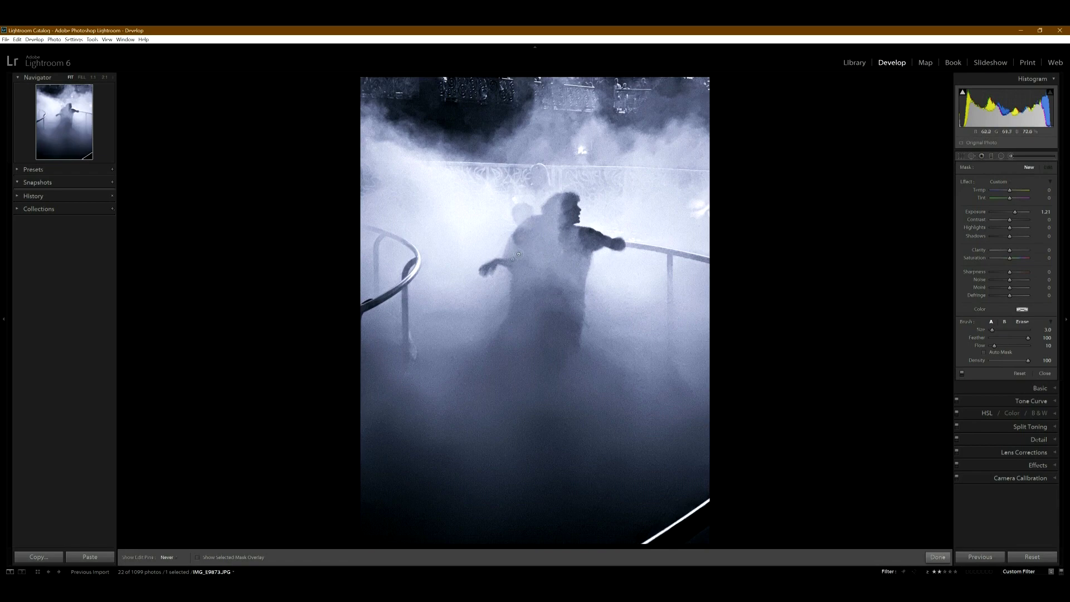
{"action": "left_click", "coordinate": [93, 77]}
{"action": "left_click", "coordinate": [69, 79]}
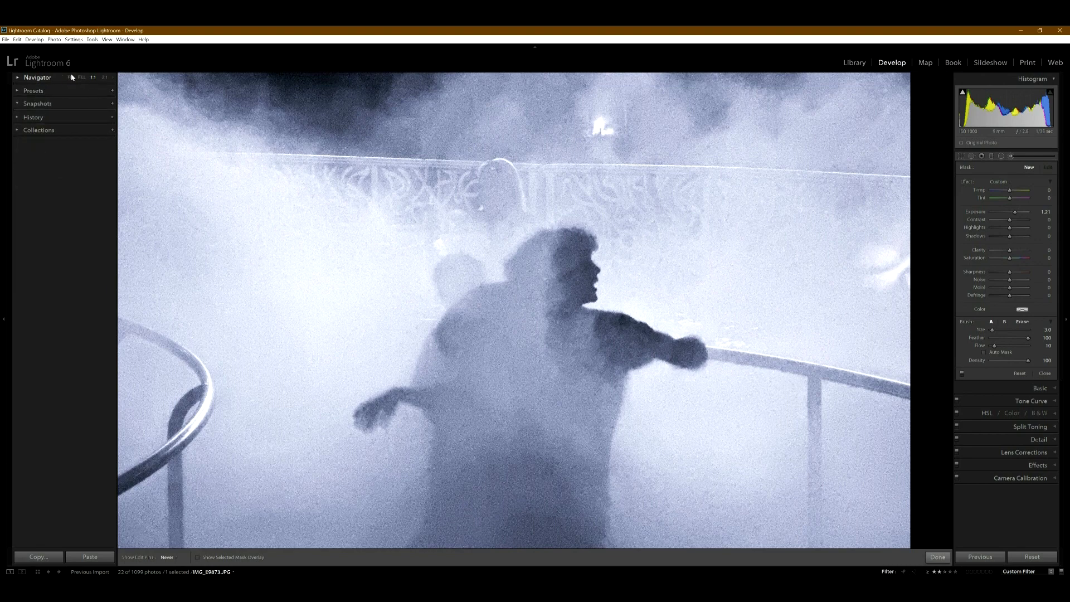
{"action": "left_click", "coordinate": [71, 77]}
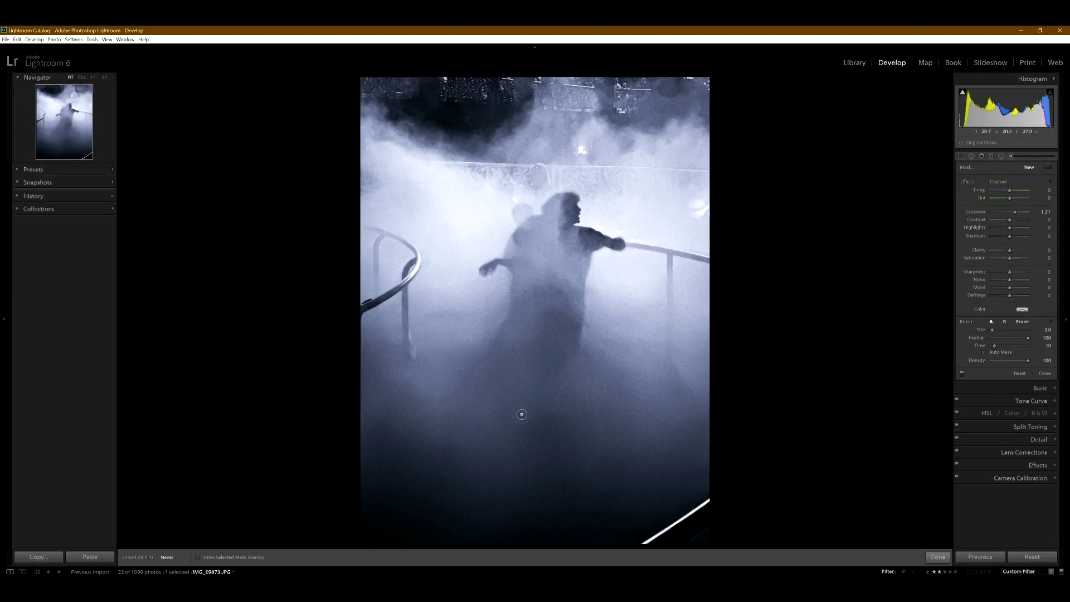
Step: Inspect the dark figure dissolving into the fog in IMG_E9871.JPG at 1:1, then return to the whole photo
{"action": "key", "text": "Left"}
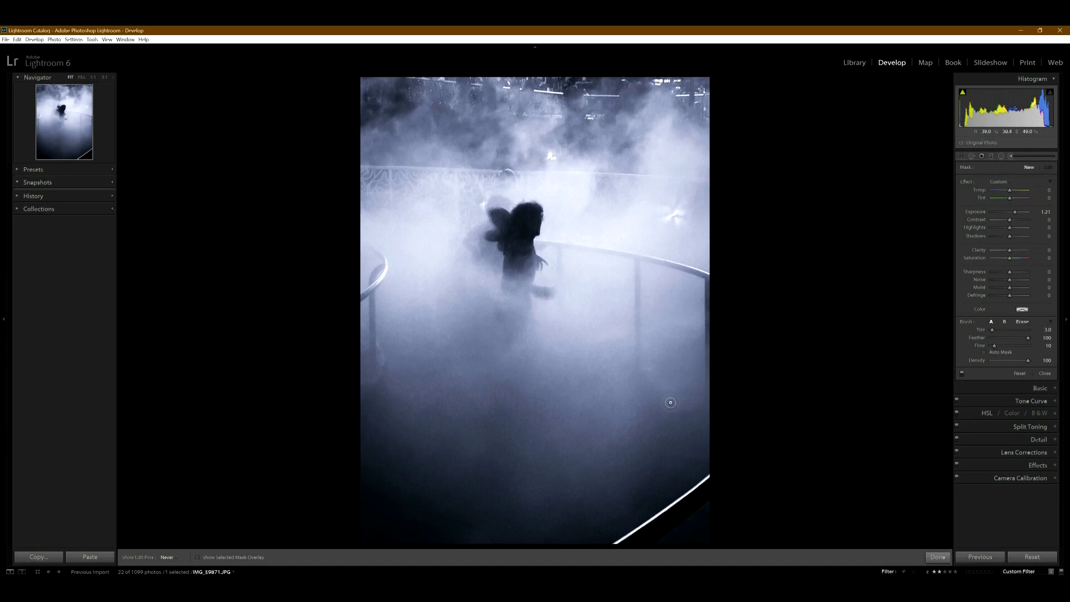
{"action": "key", "text": "z"}
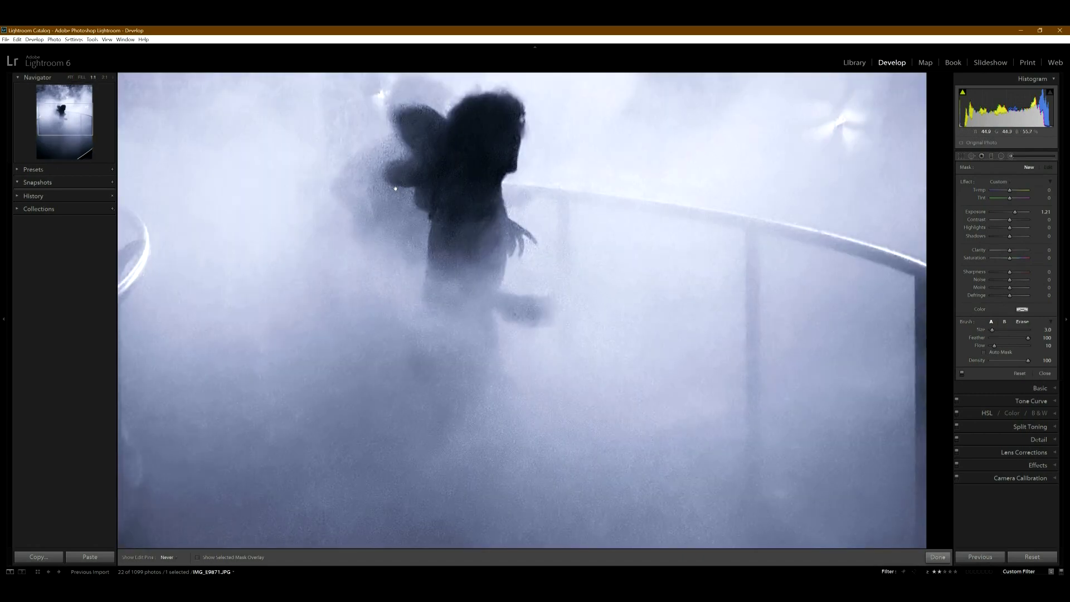
{"action": "left_click_drag", "start_coordinate": [395, 189], "coordinate": [437, 269]}
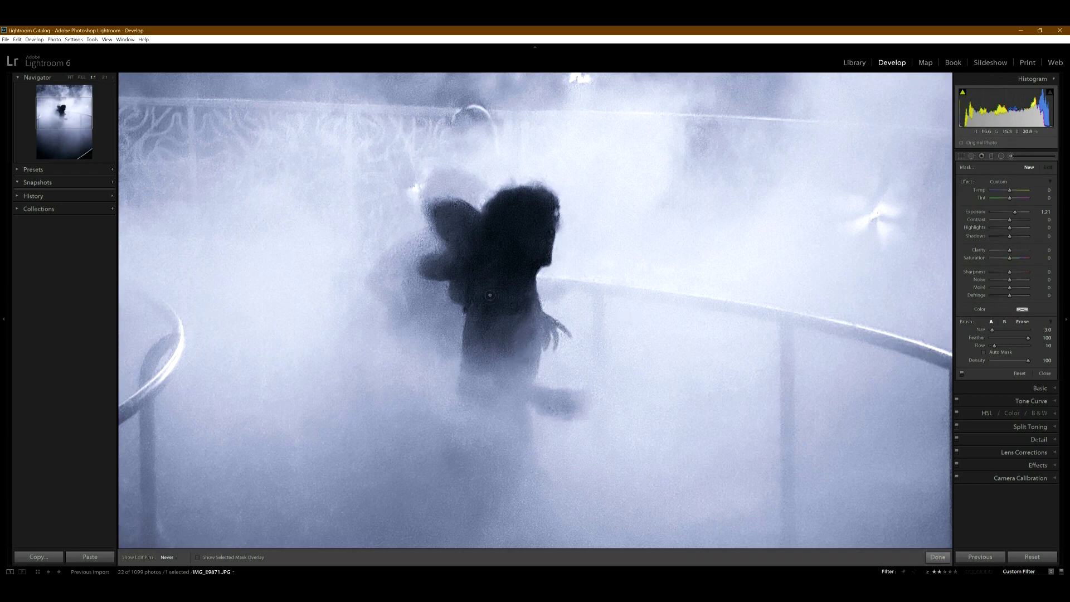
{"action": "key", "text": "z"}
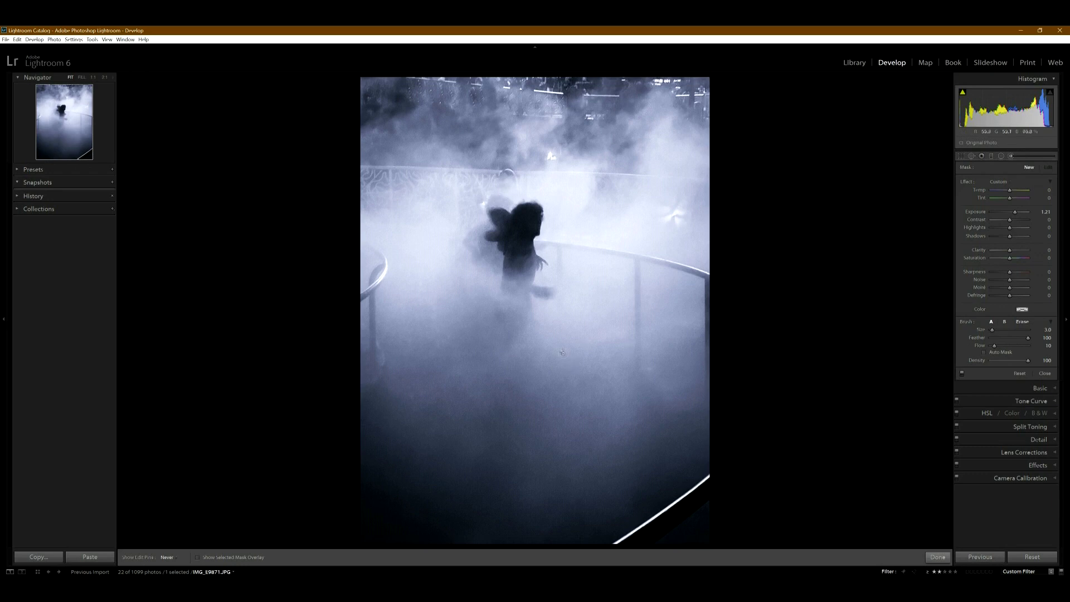
Step: Examine the hand on the railing and the two standing silhouettes at 1:1, then fit the photo in view again
{"action": "key", "text": "Left"}
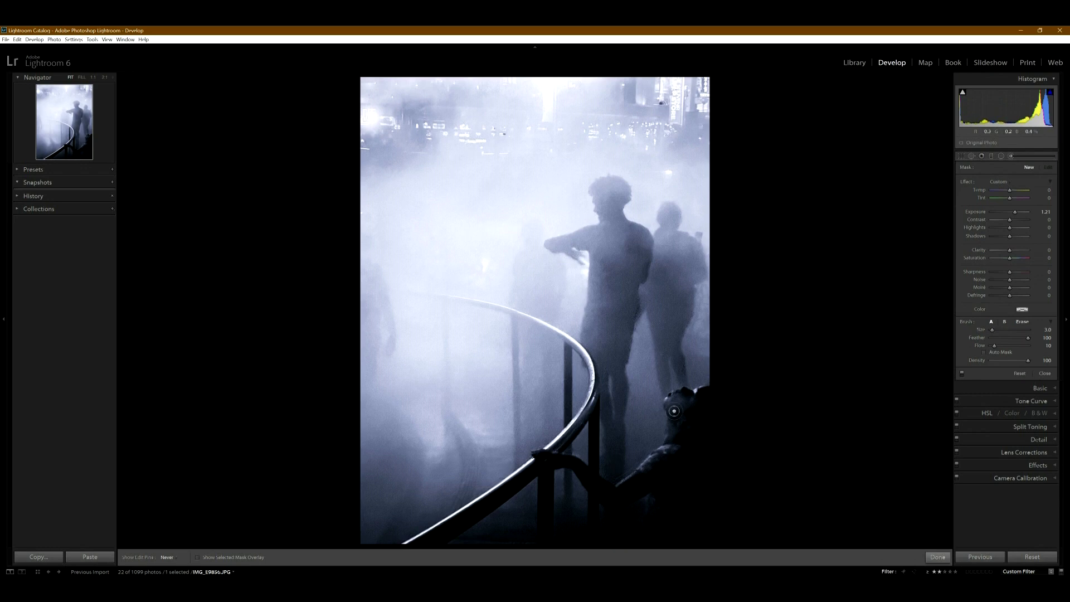
{"action": "left_click", "coordinate": [93, 77]}
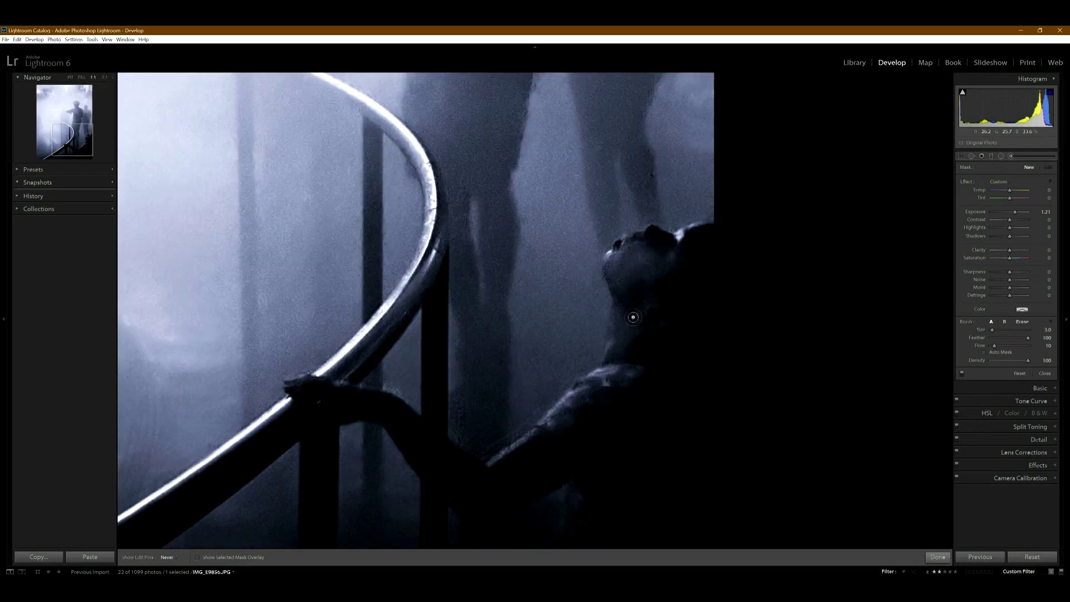
{"action": "left_click_drag", "start_coordinate": [506, 220], "coordinate": [506, 463]}
{"action": "left_click_drag", "start_coordinate": [480, 214], "coordinate": [504, 404]}
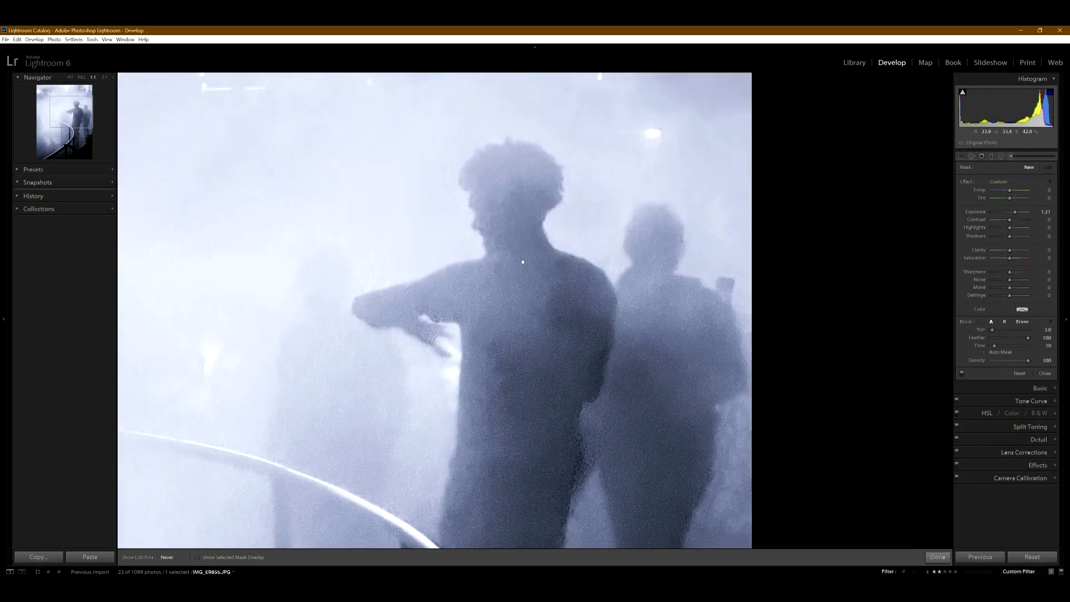
{"action": "left_click", "coordinate": [71, 77]}
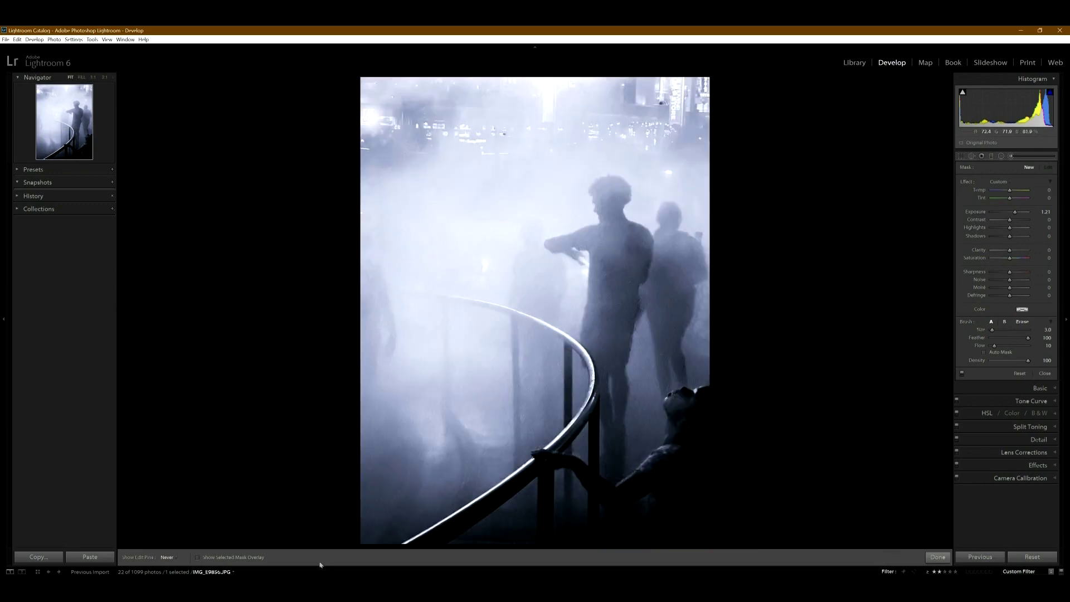
Step: Review the remaining silhouette photos: the crouching backpacker, the three figures and the lone walker between the railings
{"action": "key", "text": "Left"}
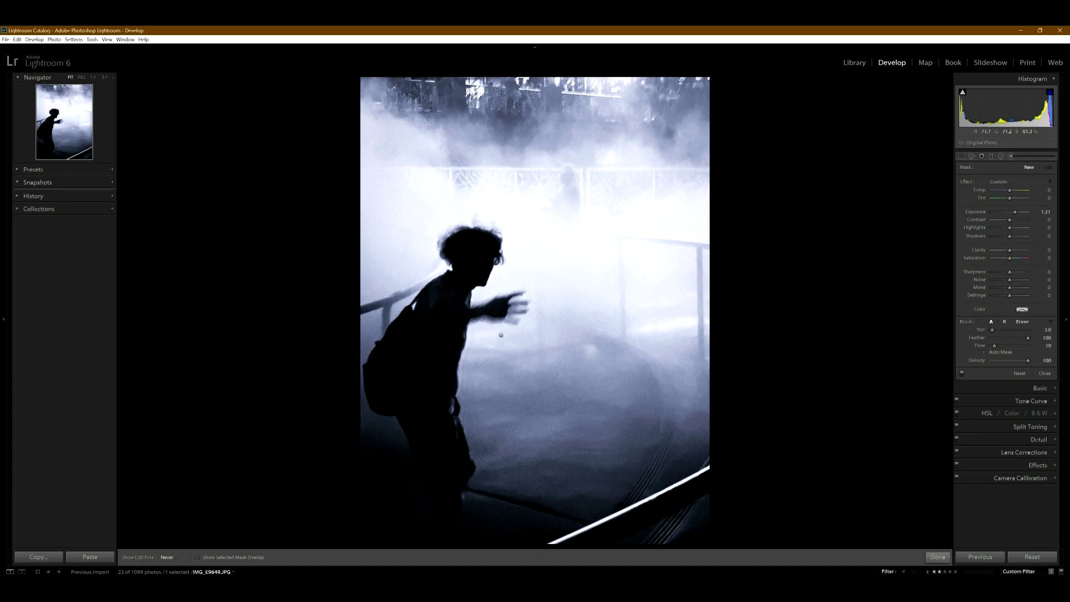
{"action": "left_click", "coordinate": [92, 77]}
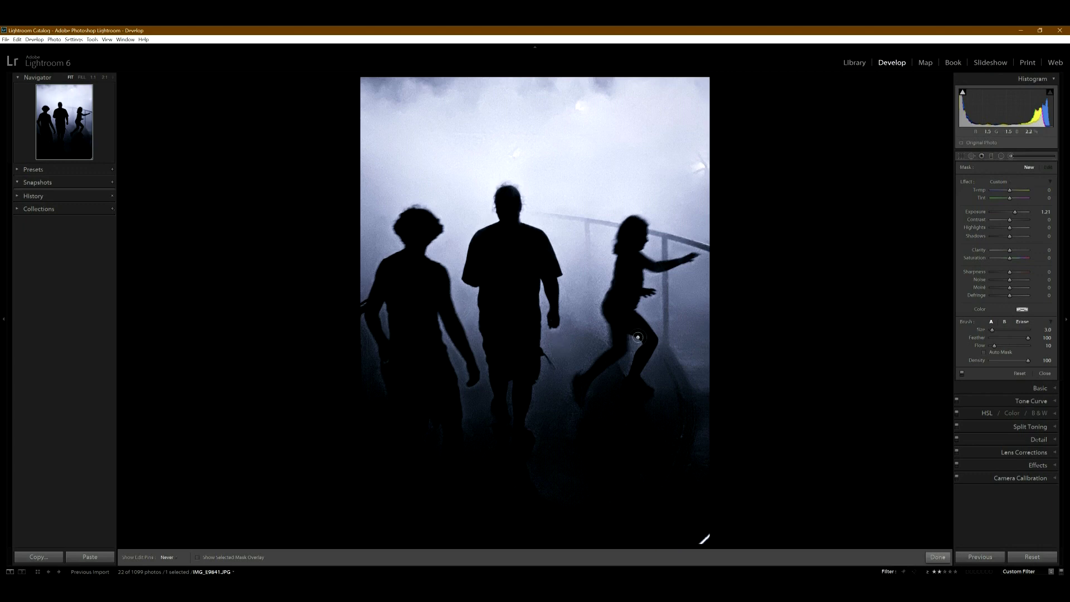
{"action": "key", "text": "Left"}
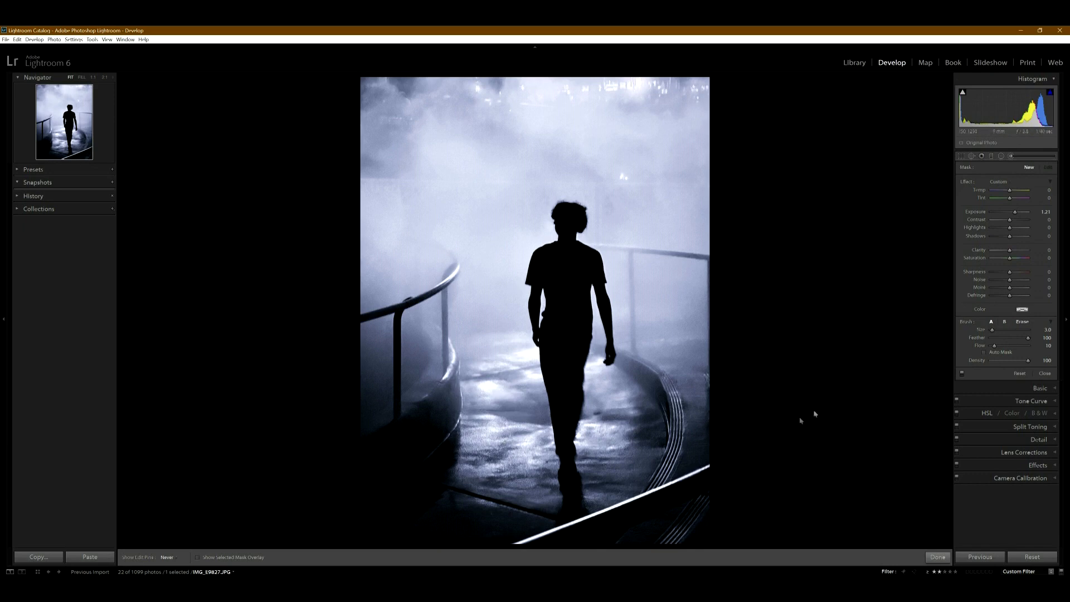
Step: Inspect the man with outstretched arms in IMG_E9822.JPG at 1:1, then fit the photo in view and go to the adjacent photo
{"action": "key", "text": "z"}
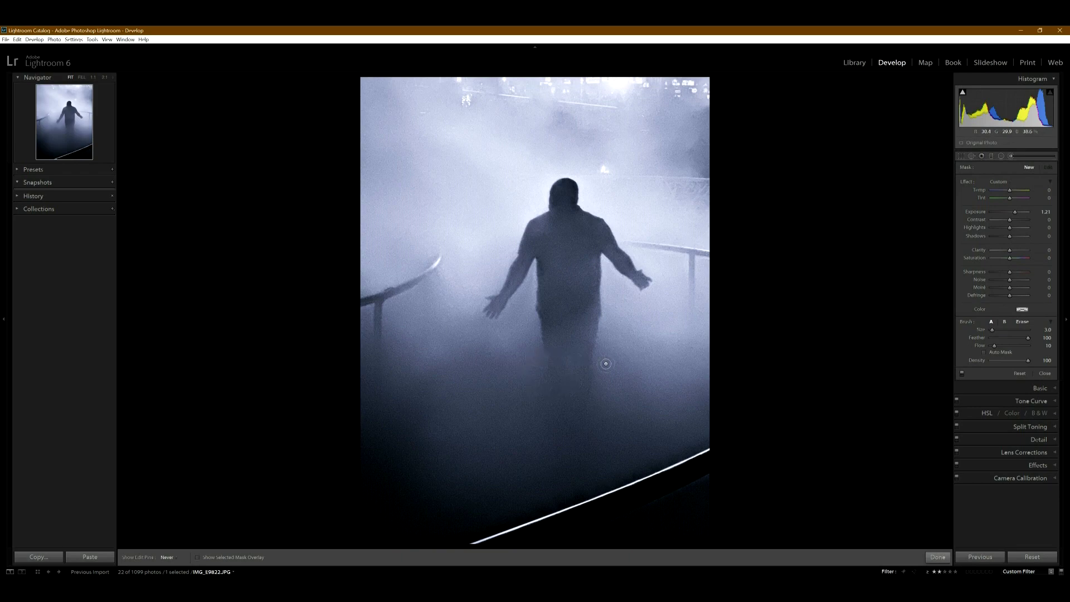
{"action": "key", "text": "z"}
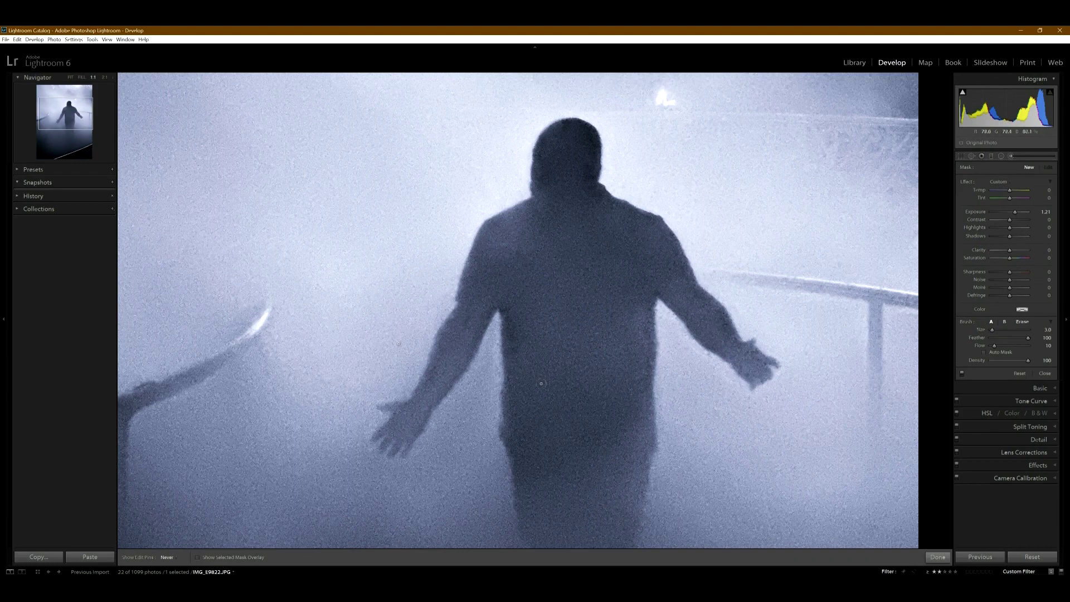
{"action": "key", "text": "z"}
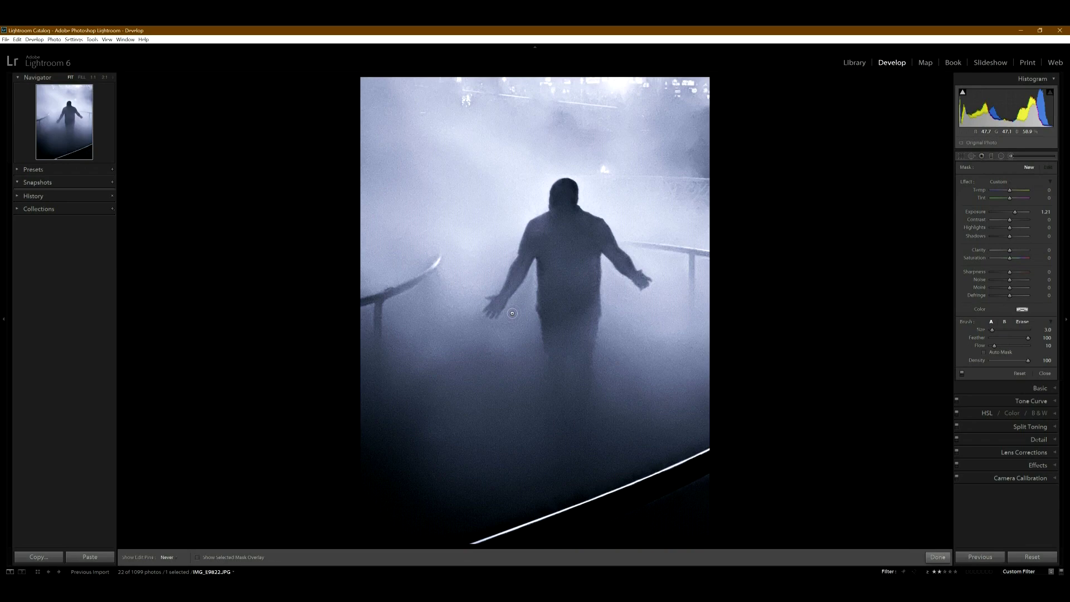
{"action": "key", "text": "Left"}
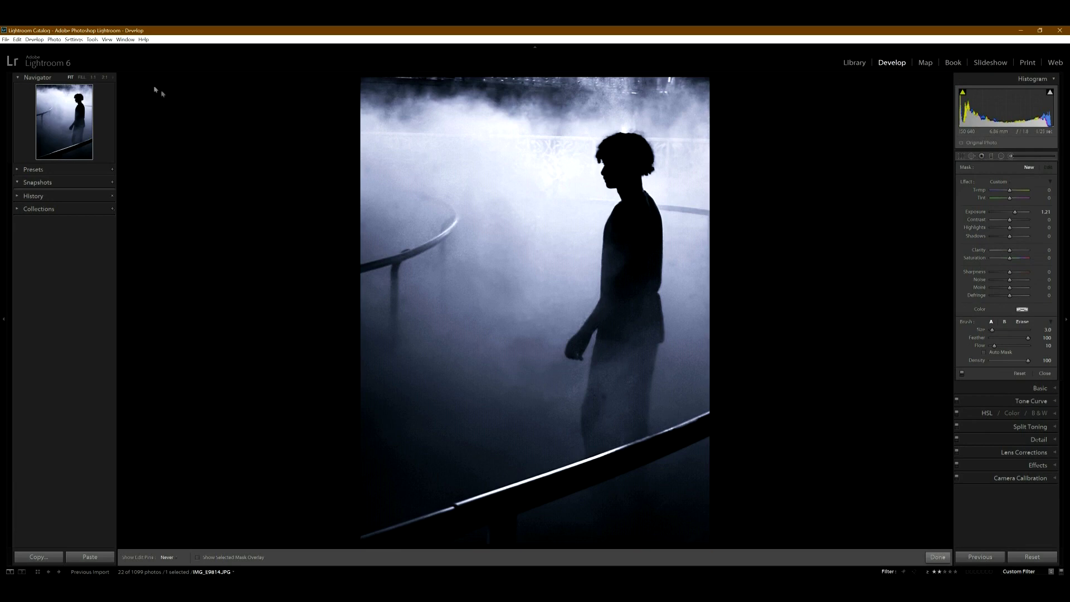
Step: Examine the profile silhouette in IMG_E9814.JPG at 1:1, from the head and shoulders down to the hand and fading legs
{"action": "key", "text": "z"}
{"action": "mouse_move", "coordinate": [533, 251]}
{"action": "left_mouse_down"}
{"action": "mouse_move", "coordinate": [547, 353]}
{"action": "mouse_move", "coordinate": [572, 408]}
{"action": "left_mouse_up"}
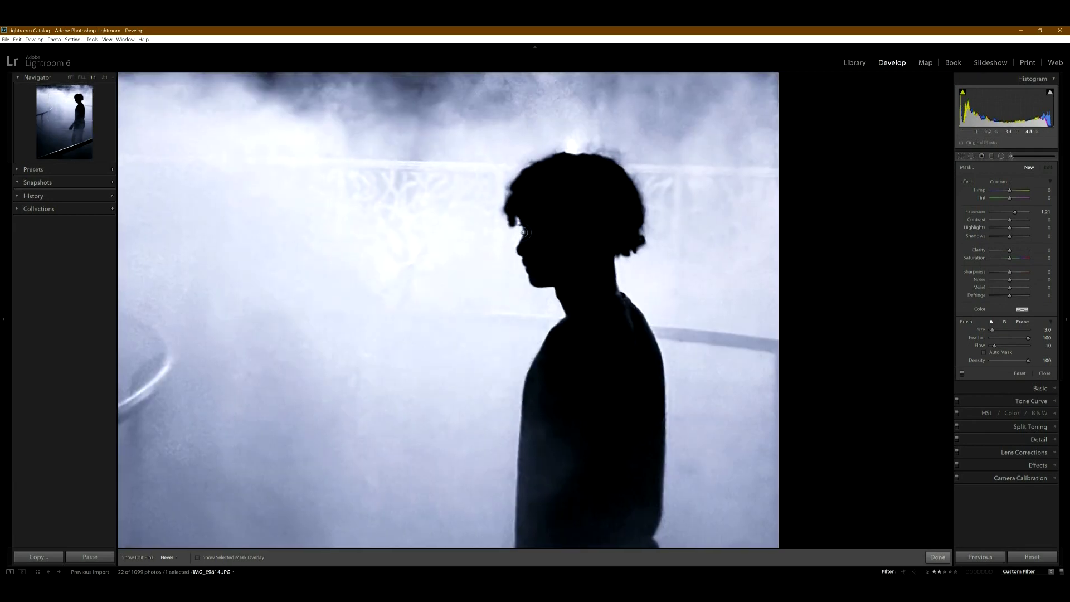
{"action": "left_click_drag", "start_coordinate": [534, 390], "coordinate": [560, 213]}
{"action": "scroll", "coordinate": [509, 414], "scroll_direction": "down", "scroll_amount": 5}
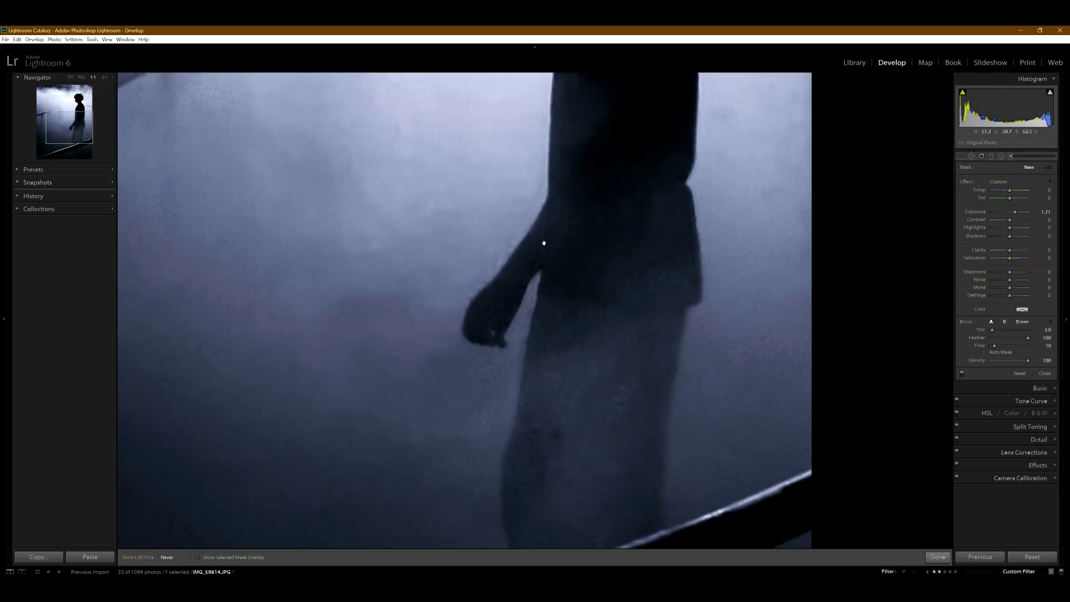
{"action": "left_click_drag", "start_coordinate": [554, 423], "coordinate": [595, 473]}
{"action": "left_click_drag", "start_coordinate": [550, 124], "coordinate": [565, 360]}
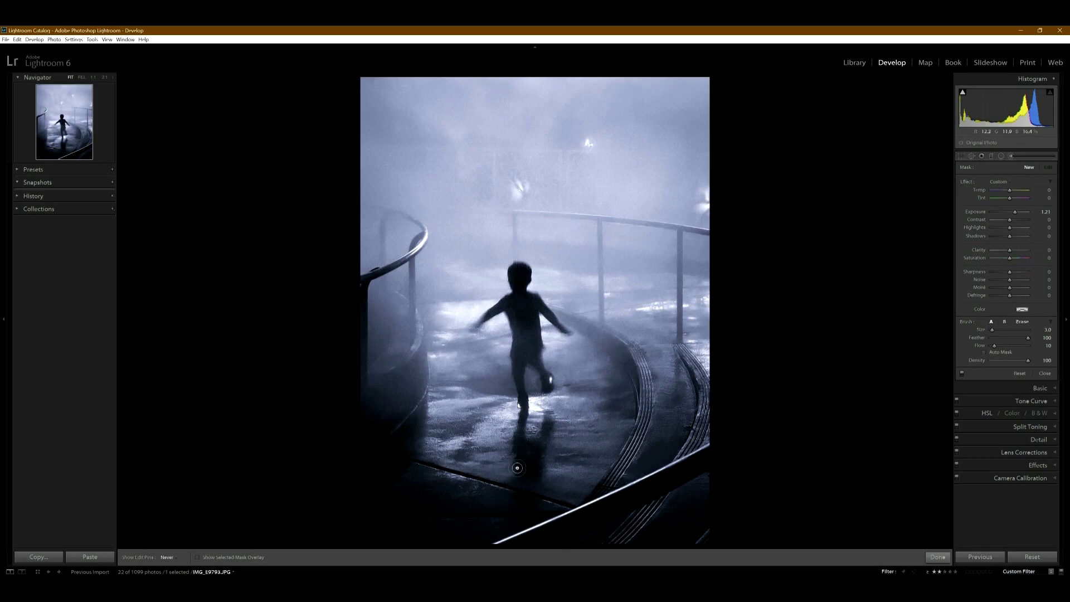
Step: Inspect at 1:1 the running child in IMG_E9793.JPG and the foggy figures in IMG_E0139.JPG and IMG_E0128.JPG
{"action": "left_click", "coordinate": [93, 77]}
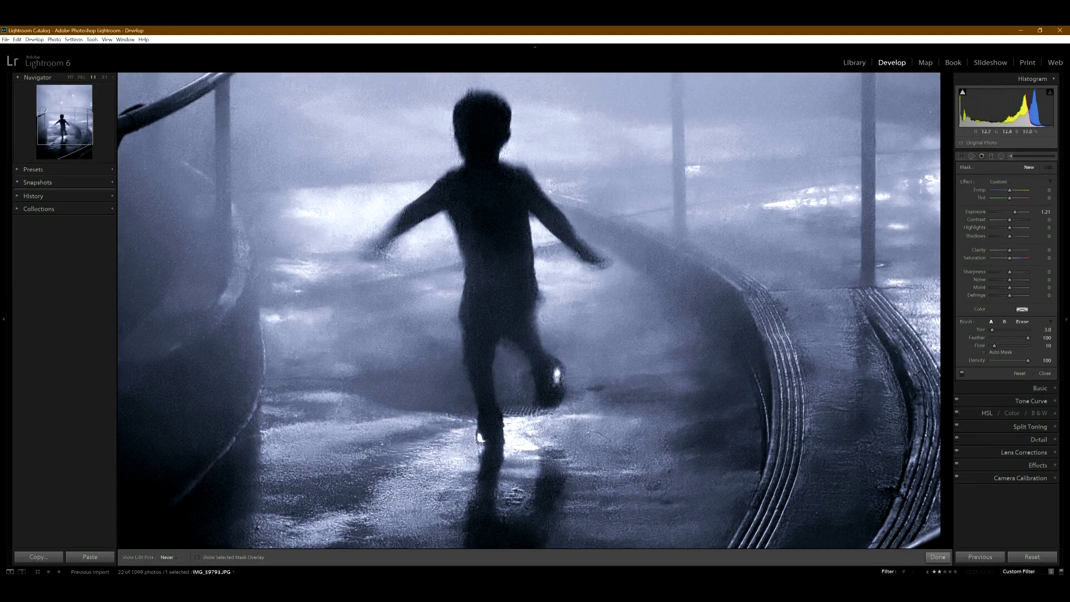
{"action": "left_click_drag", "start_coordinate": [501, 246], "coordinate": [542, 348]}
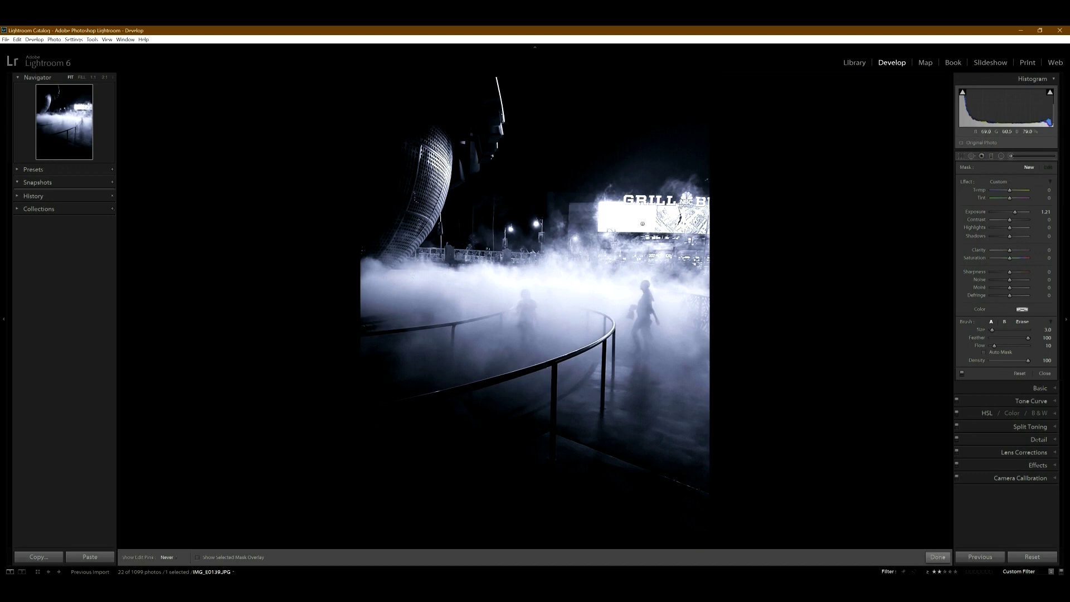
{"action": "left_click", "coordinate": [93, 77]}
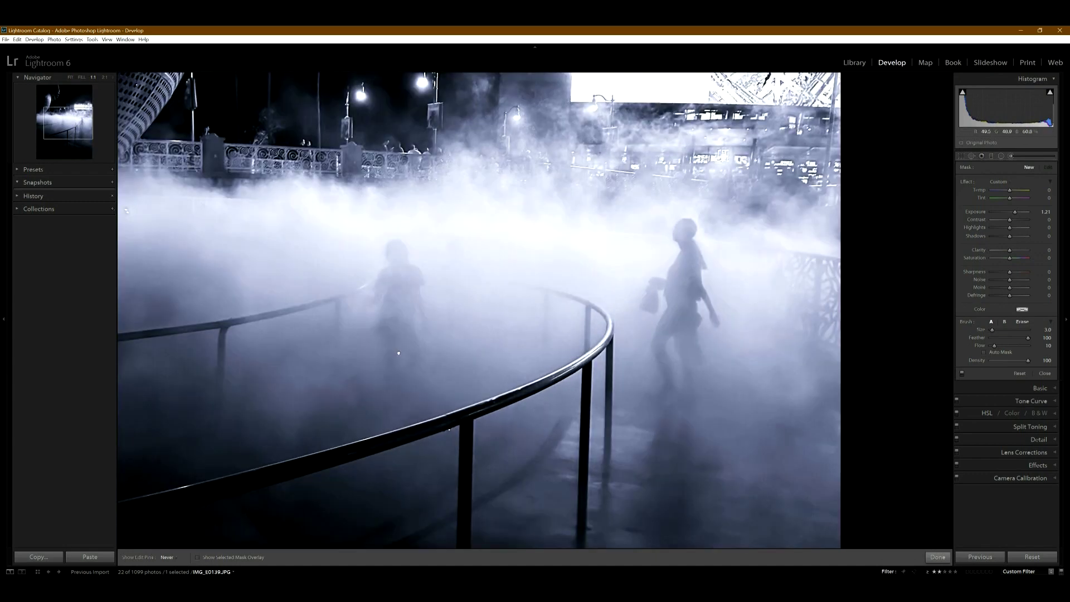
{"action": "left_click_drag", "start_coordinate": [398, 353], "coordinate": [507, 178]}
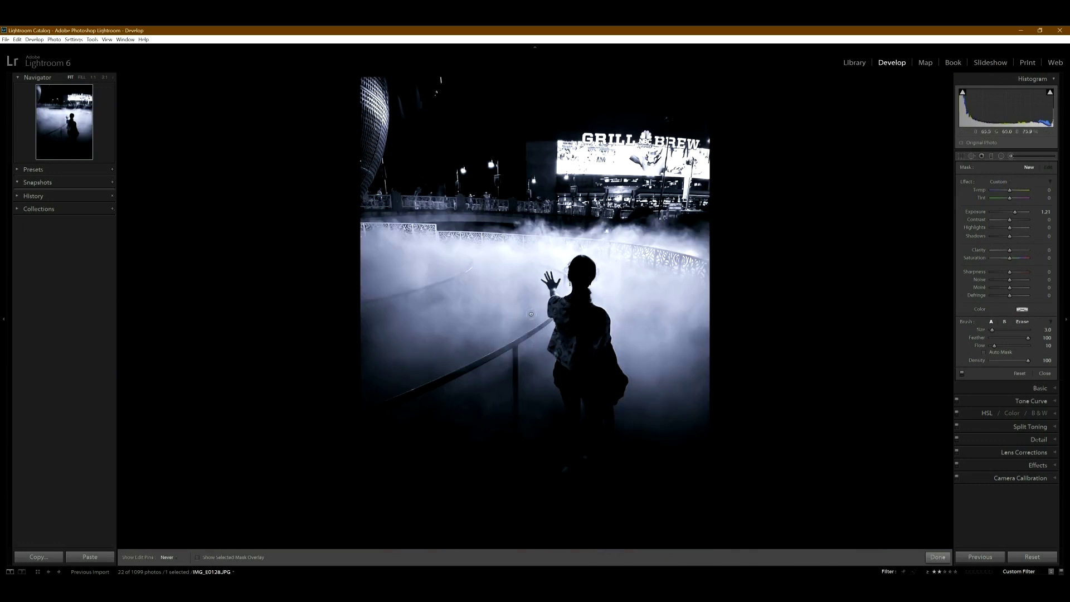
{"action": "left_click", "coordinate": [93, 77]}
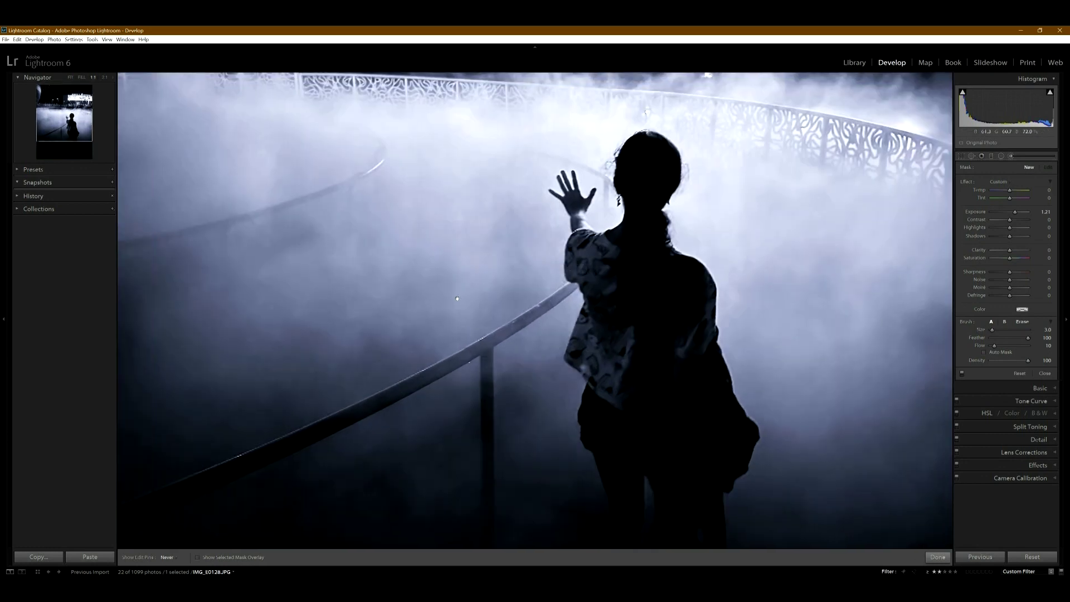
{"action": "mouse_move", "coordinate": [457, 298]}
{"action": "left_mouse_down"}
{"action": "mouse_move", "coordinate": [452, 338]}
{"action": "mouse_move", "coordinate": [463, 290]}
{"action": "left_mouse_up"}
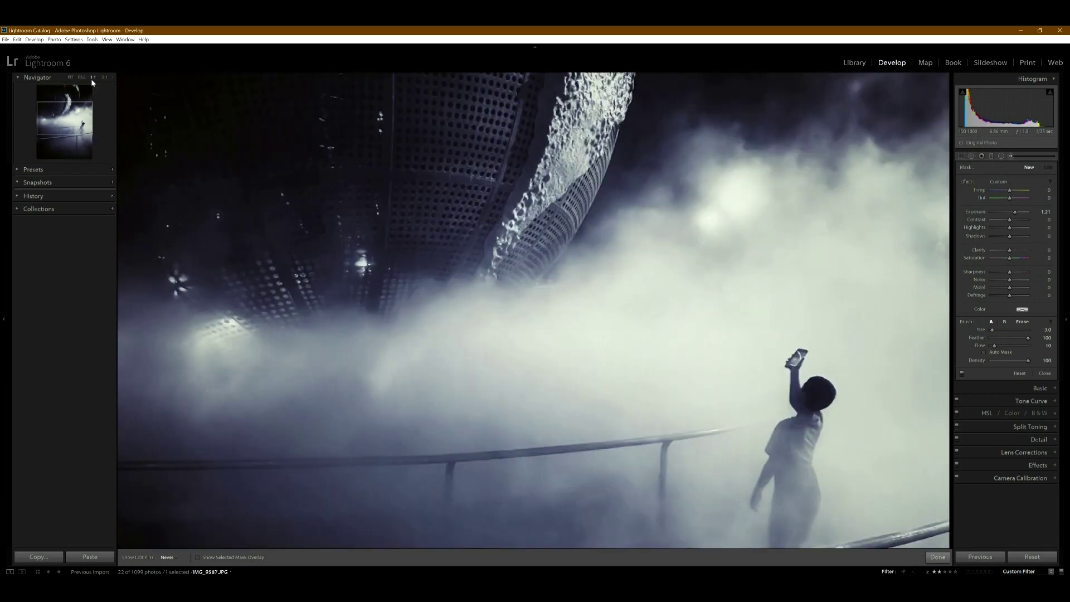
Step: Examine the figure holding up a phone at 1:1, along with the curved railings and perforated structure in the fog
{"action": "left_click", "coordinate": [92, 78]}
{"action": "mouse_move", "coordinate": [517, 438]}
{"action": "left_mouse_down"}
{"action": "mouse_move", "coordinate": [500, 300]}
{"action": "mouse_move", "coordinate": [518, 277]}
{"action": "mouse_move", "coordinate": [533, 296]}
{"action": "left_mouse_up"}
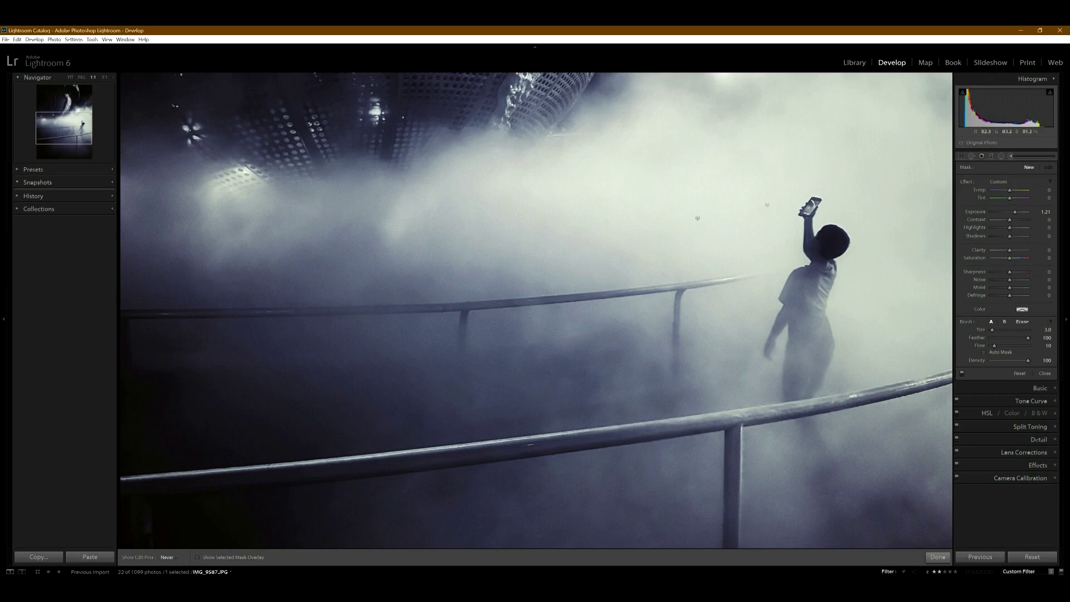
{"action": "scroll", "coordinate": [621, 160], "scroll_direction": "up", "scroll_amount": 5}
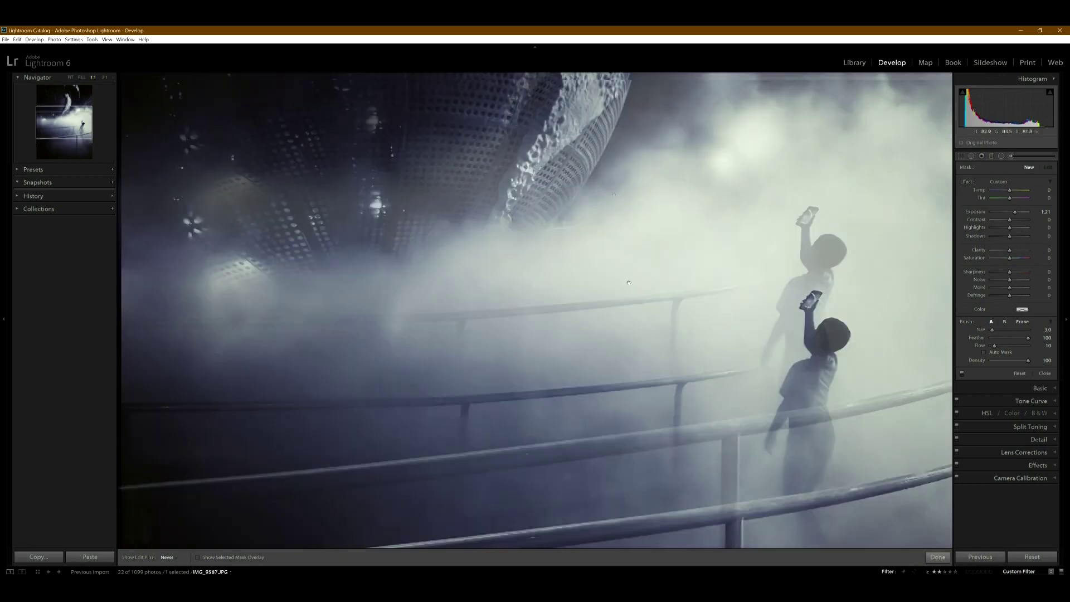
{"action": "left_click_drag", "start_coordinate": [688, 195], "coordinate": [686, 169]}
{"action": "scroll", "coordinate": [694, 333], "scroll_direction": "down", "scroll_amount": 5}
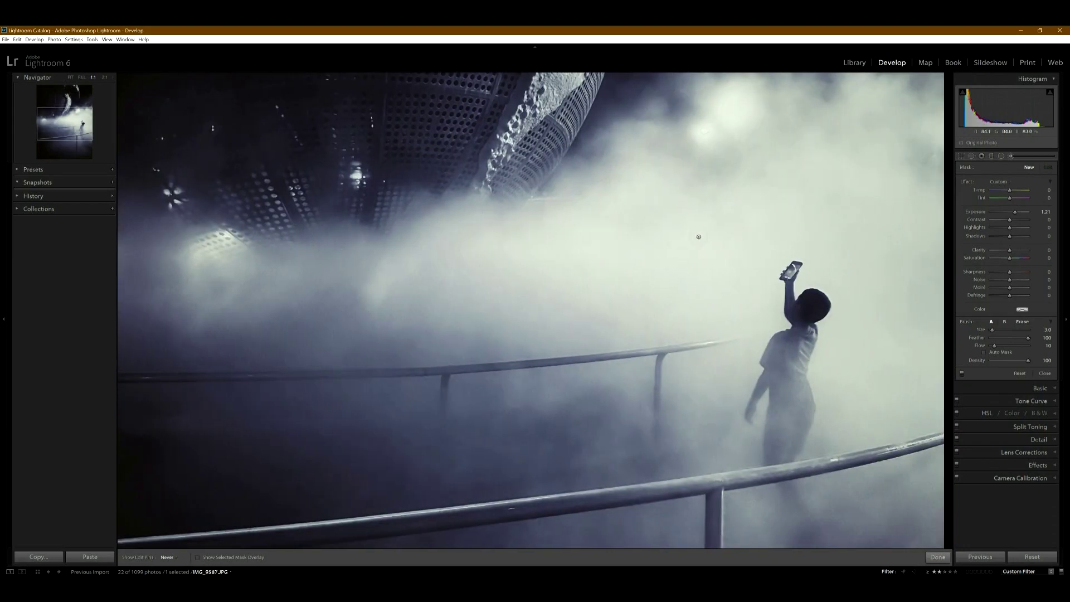
{"action": "scroll", "coordinate": [699, 237], "scroll_direction": "up", "scroll_amount": 1}
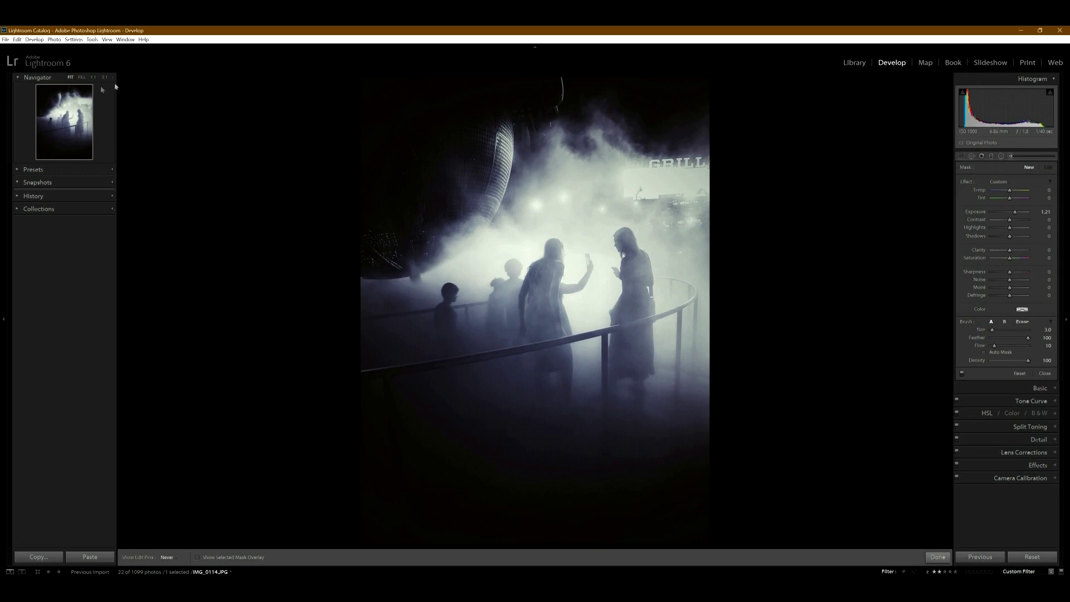
Step: Inspect the group behind the railing in IMG_0114.JPG and the waving and phone-holding figures in IMG_0113.JPG at 1:1
{"action": "left_click", "coordinate": [93, 77]}
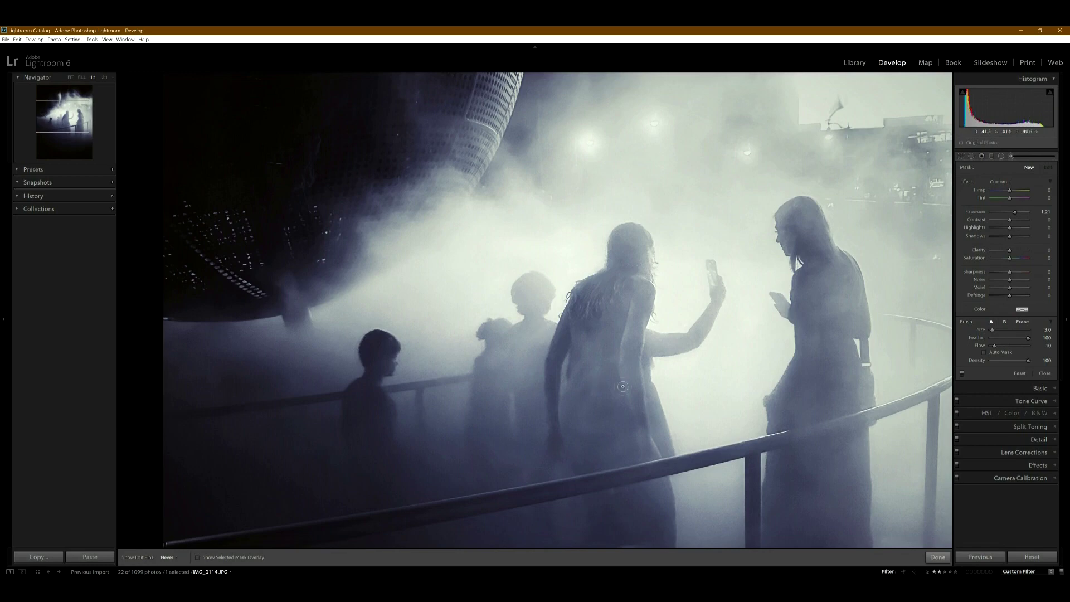
{"action": "mouse_move", "coordinate": [551, 363]}
{"action": "left_mouse_down"}
{"action": "mouse_move", "coordinate": [566, 294]}
{"action": "mouse_move", "coordinate": [500, 272]}
{"action": "left_mouse_up"}
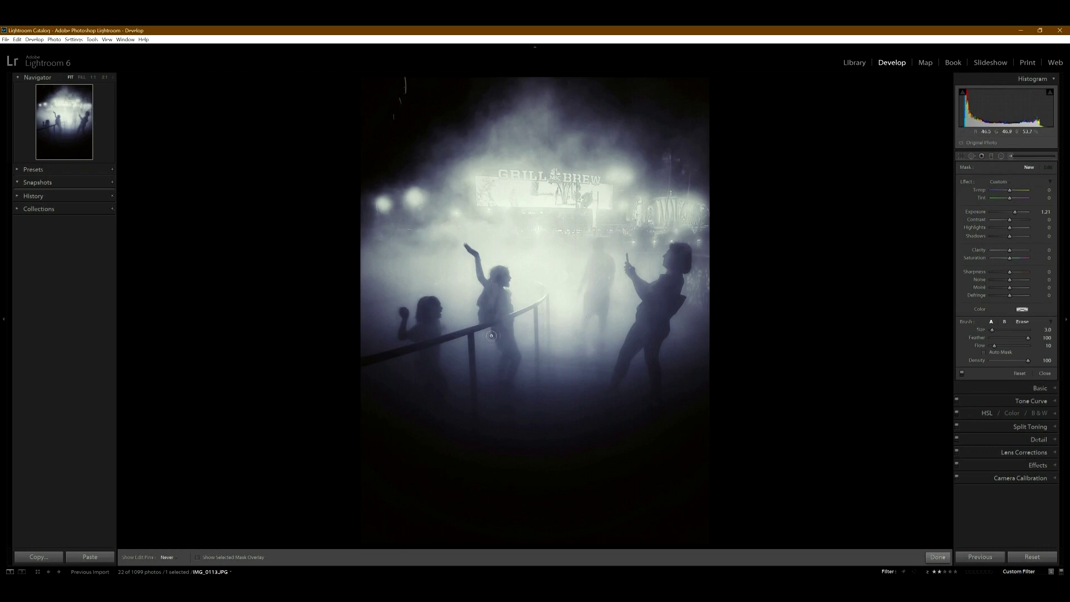
{"action": "left_click", "coordinate": [94, 78]}
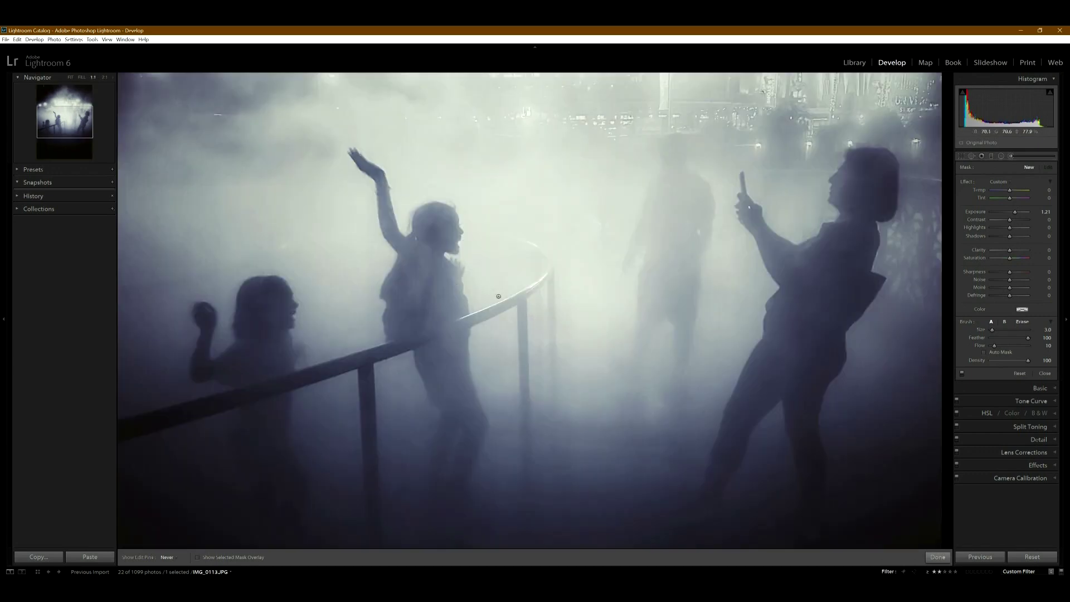
{"action": "left_click_drag", "start_coordinate": [526, 290], "coordinate": [542, 301]}
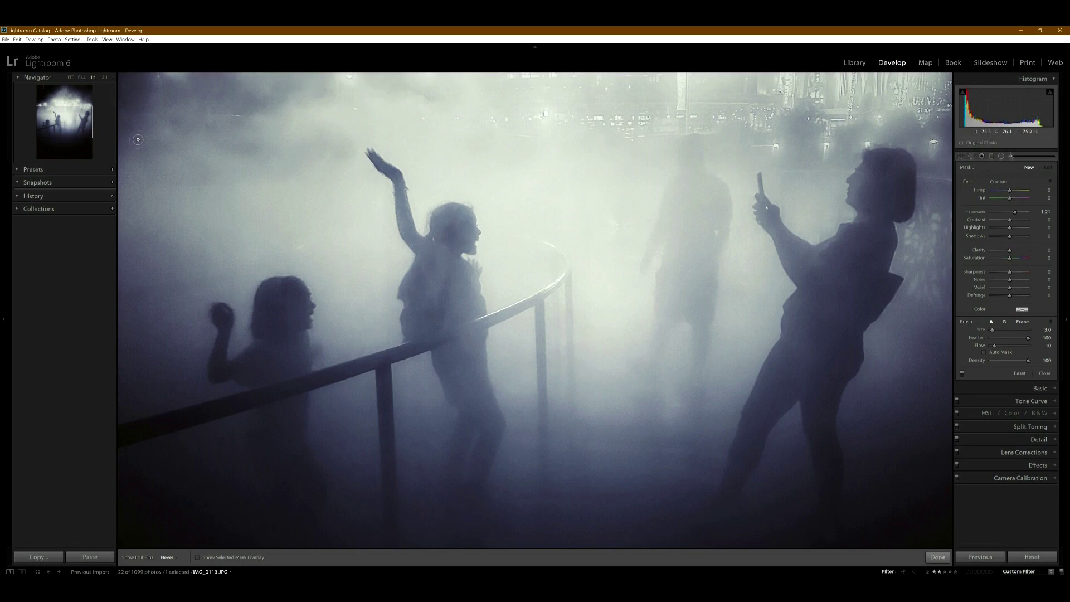
Step: Examine the waving figure and the child by the railing in IMG_0113.JPG at 2:1, then fit the whole photo in view
{"action": "left_click", "coordinate": [105, 77]}
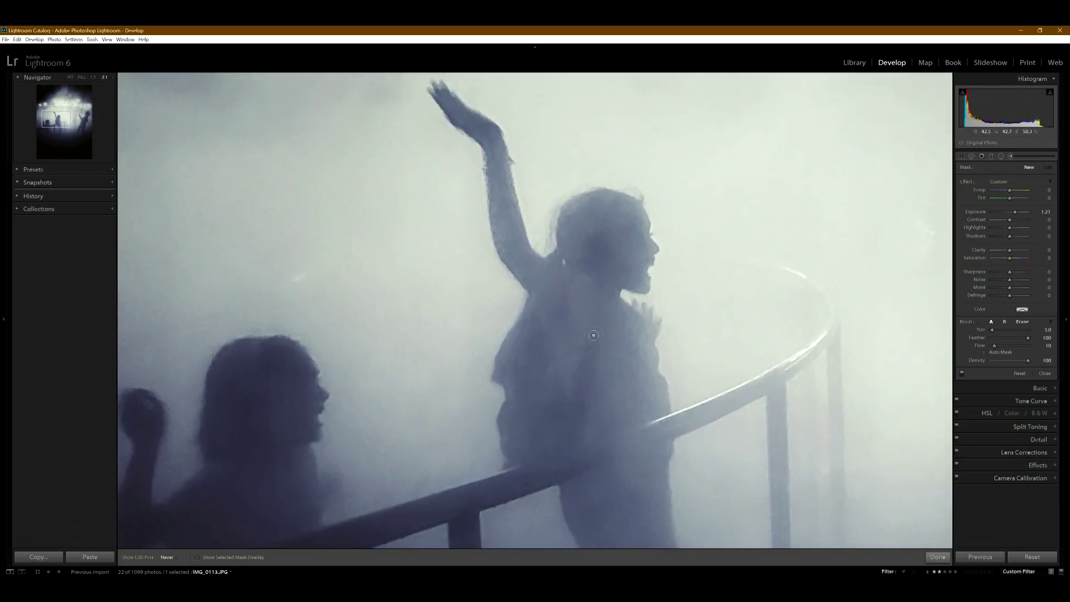
{"action": "left_click_drag", "start_coordinate": [668, 370], "coordinate": [612, 343]}
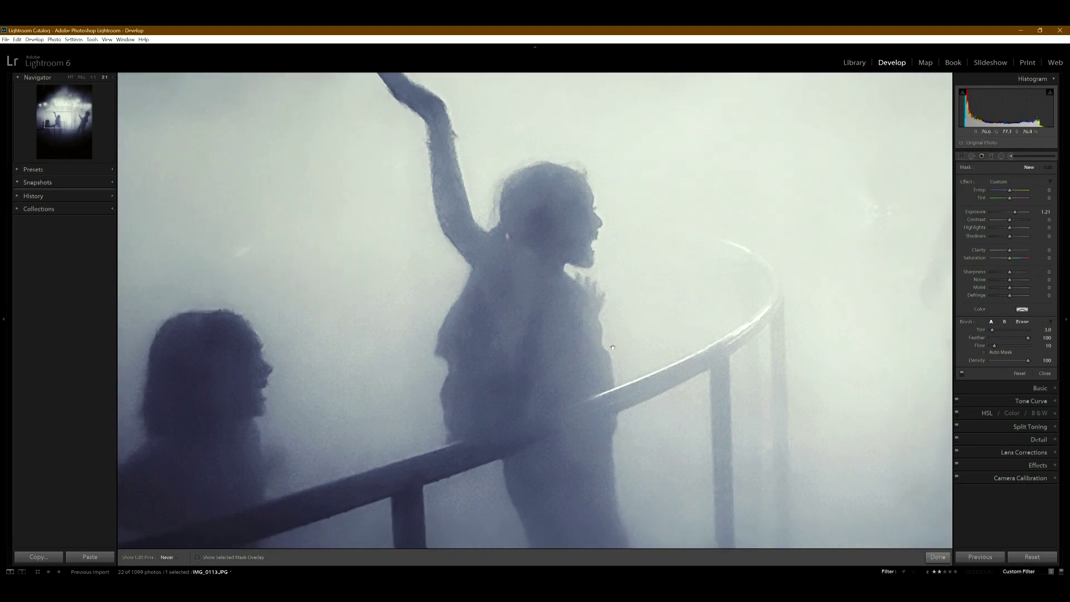
{"action": "left_click", "coordinate": [71, 78]}
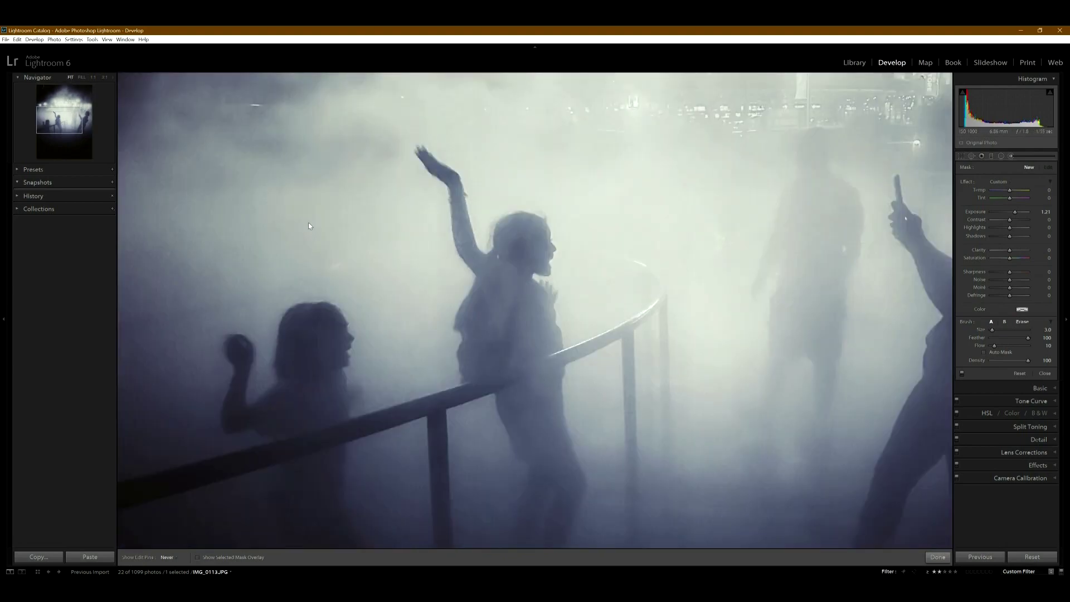
Step: Return to the Library thumbnail grid and look through the filtered set of edited fog silhouette photos
{"action": "key", "text": "g"}
{"action": "scroll", "coordinate": [598, 292], "scroll_direction": "down", "scroll_amount": 3}
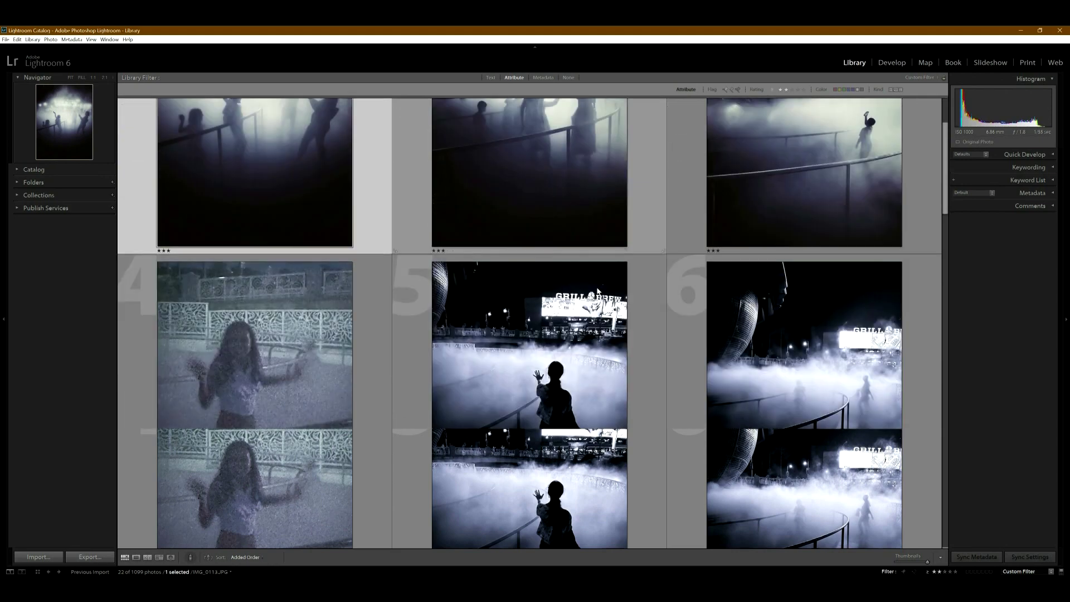
{"action": "scroll", "coordinate": [598, 291], "scroll_direction": "down", "scroll_amount": 5}
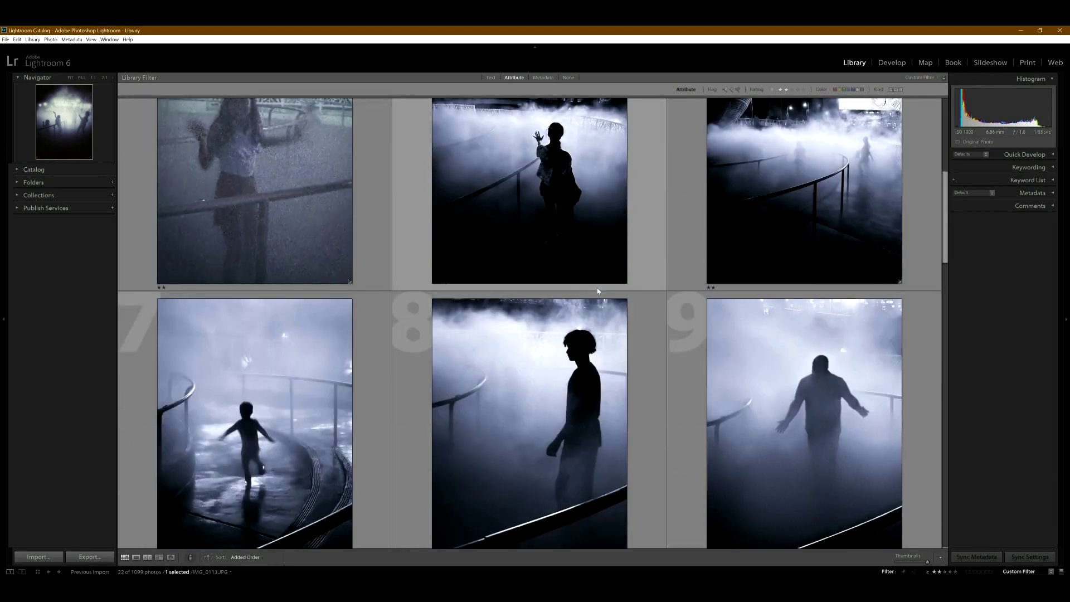
{"action": "scroll", "coordinate": [597, 291], "scroll_direction": "down", "scroll_amount": 5}
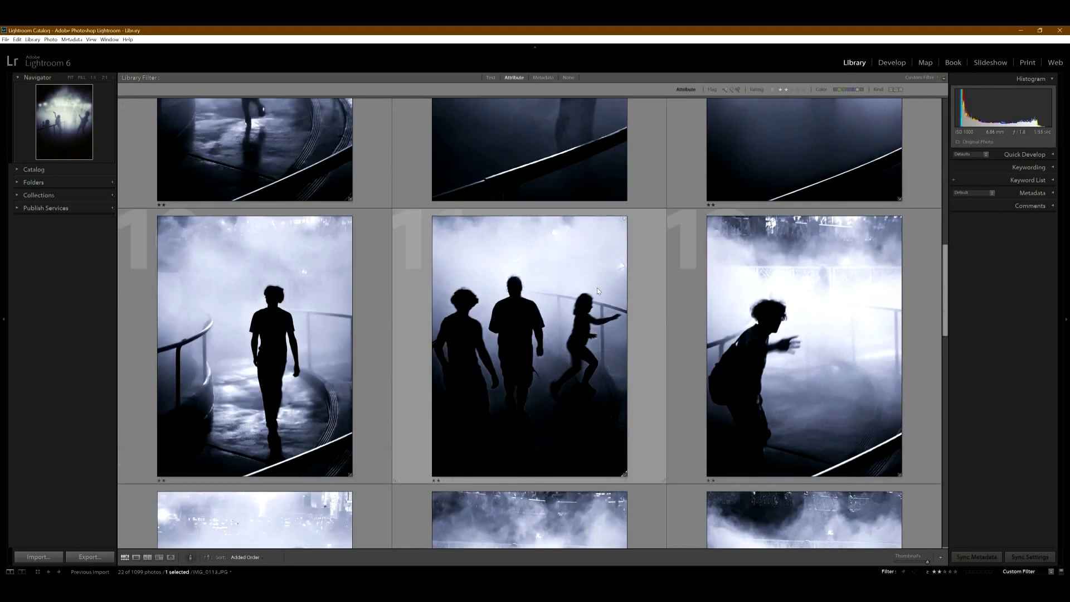
{"action": "scroll", "coordinate": [597, 288], "scroll_direction": "down", "scroll_amount": 4}
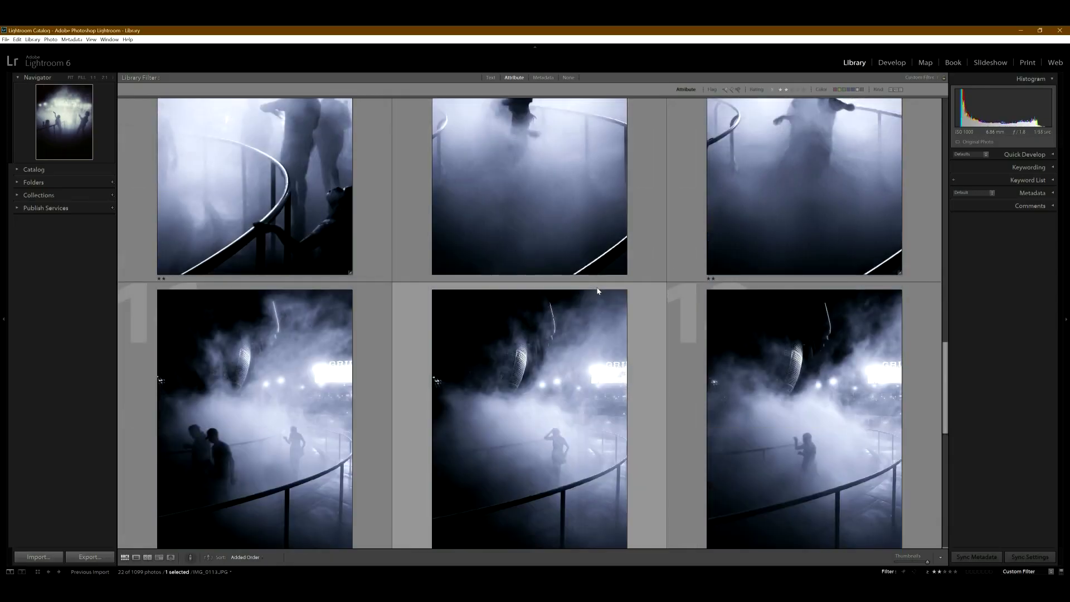